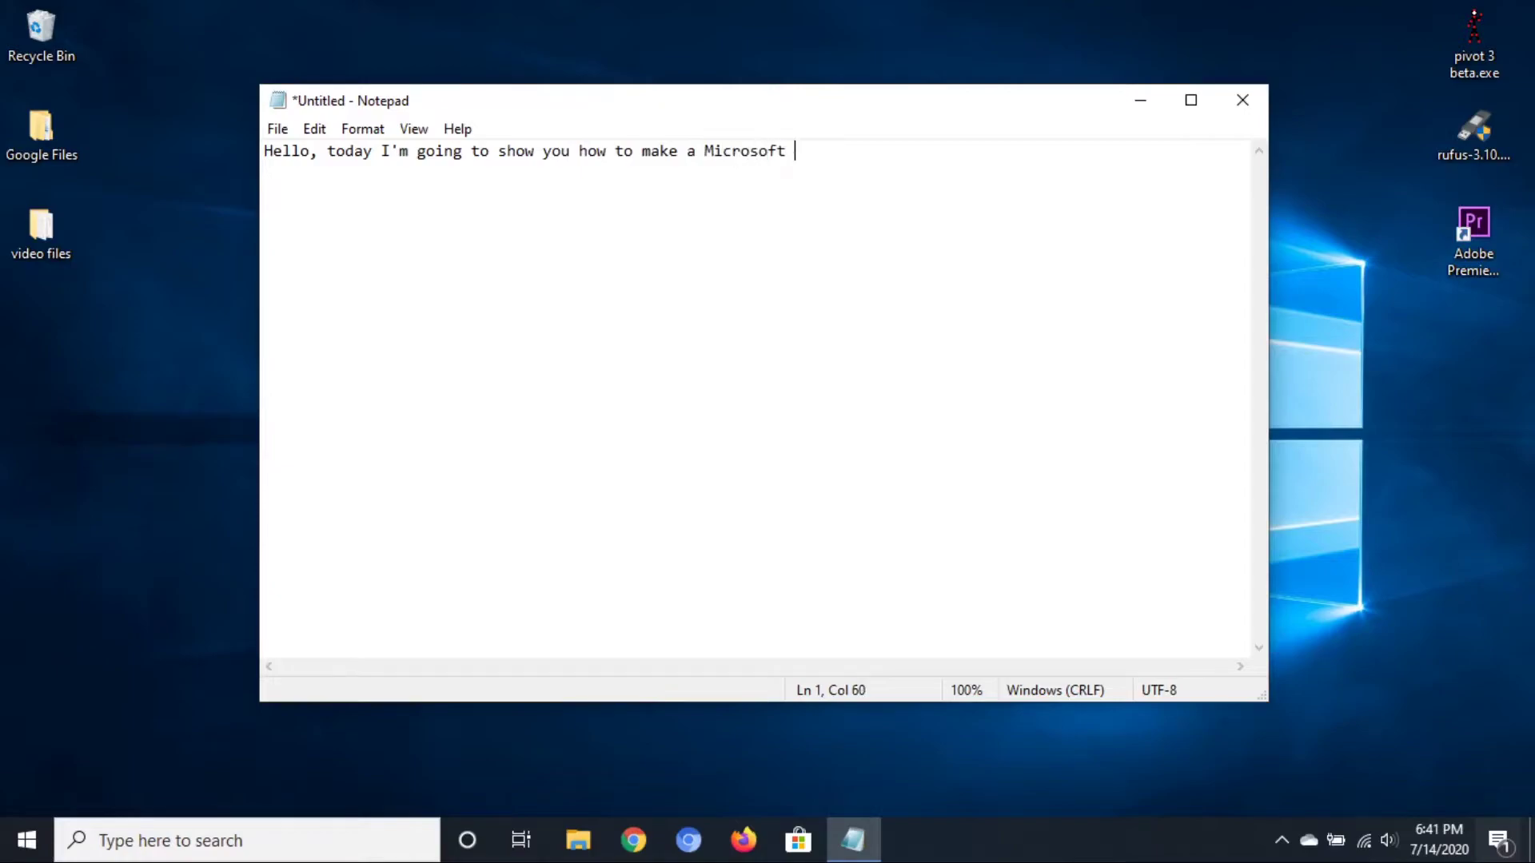
Replace the Notepad note with 'the shortest way to go to the "create microsoft account" page is by going to cortana'
key("ctrl+a")
type("So let's start")
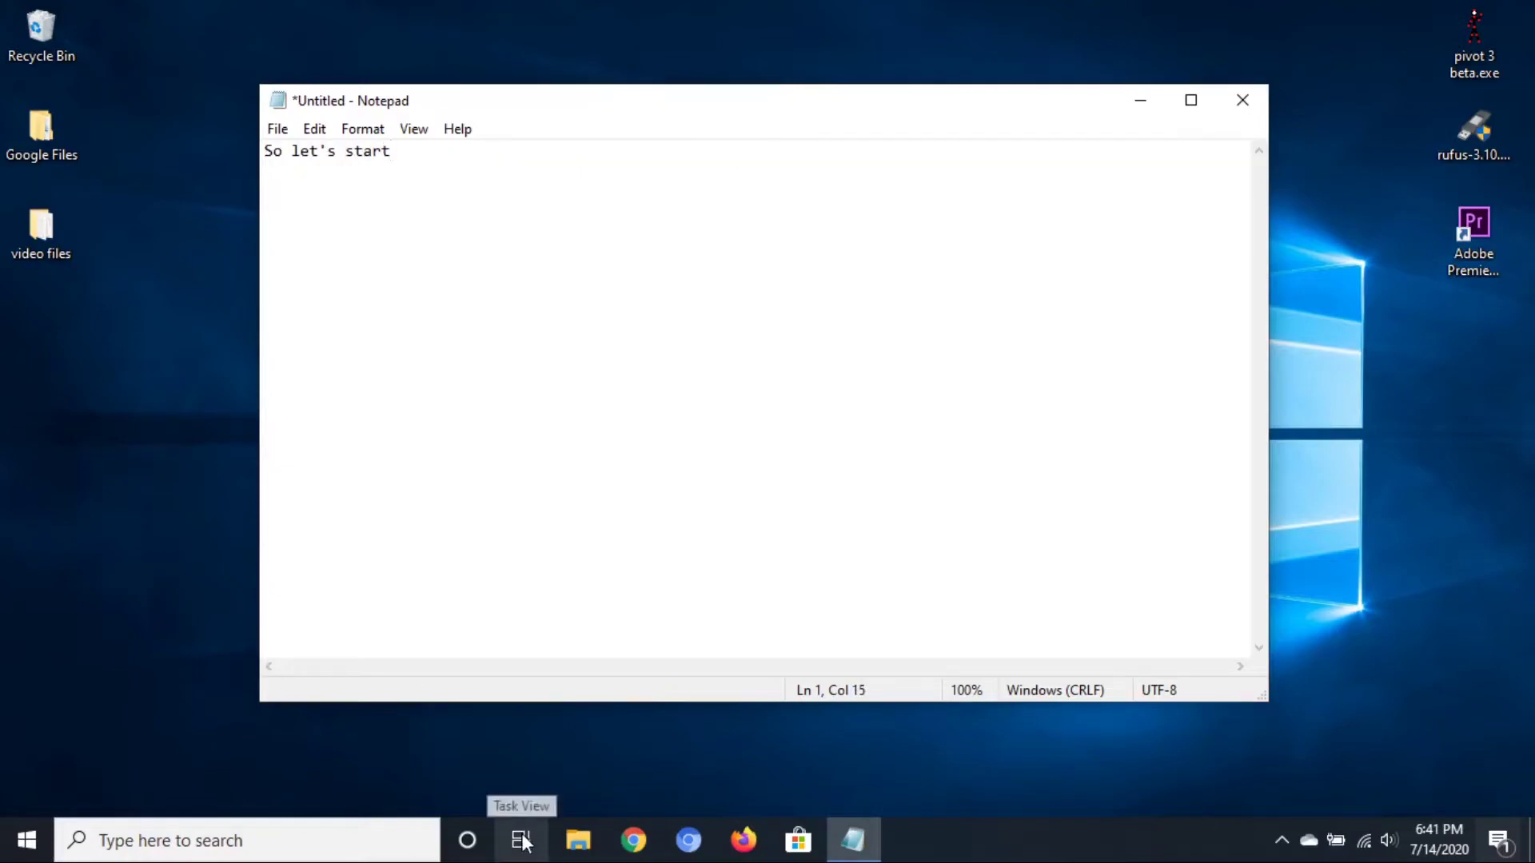
key("ctrl+a")
type("the shortest way ")
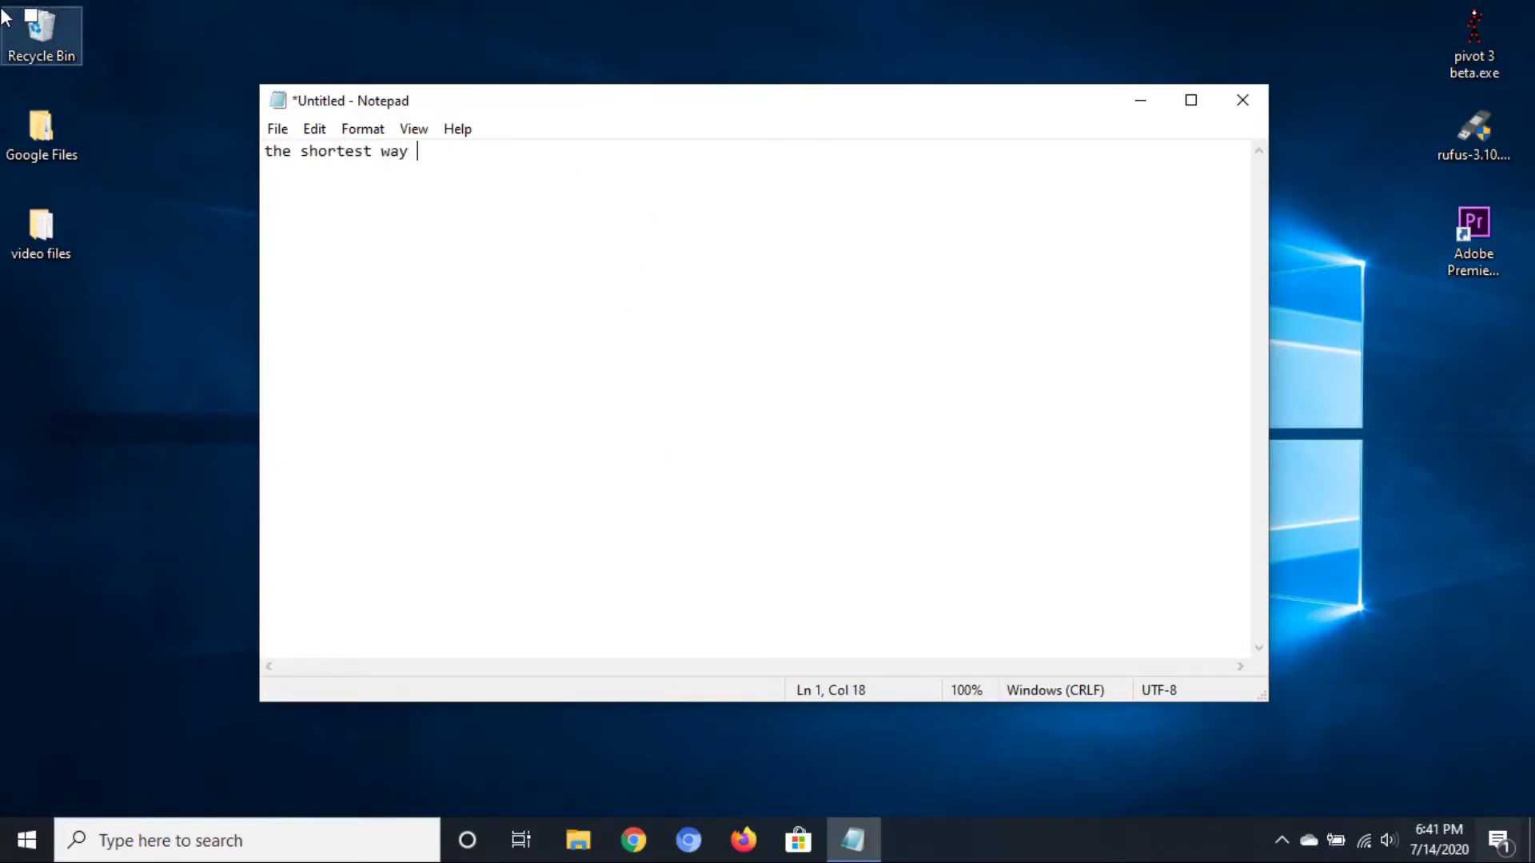
type("to go to the \"create acc\"")
key("Left")
type("create acc")
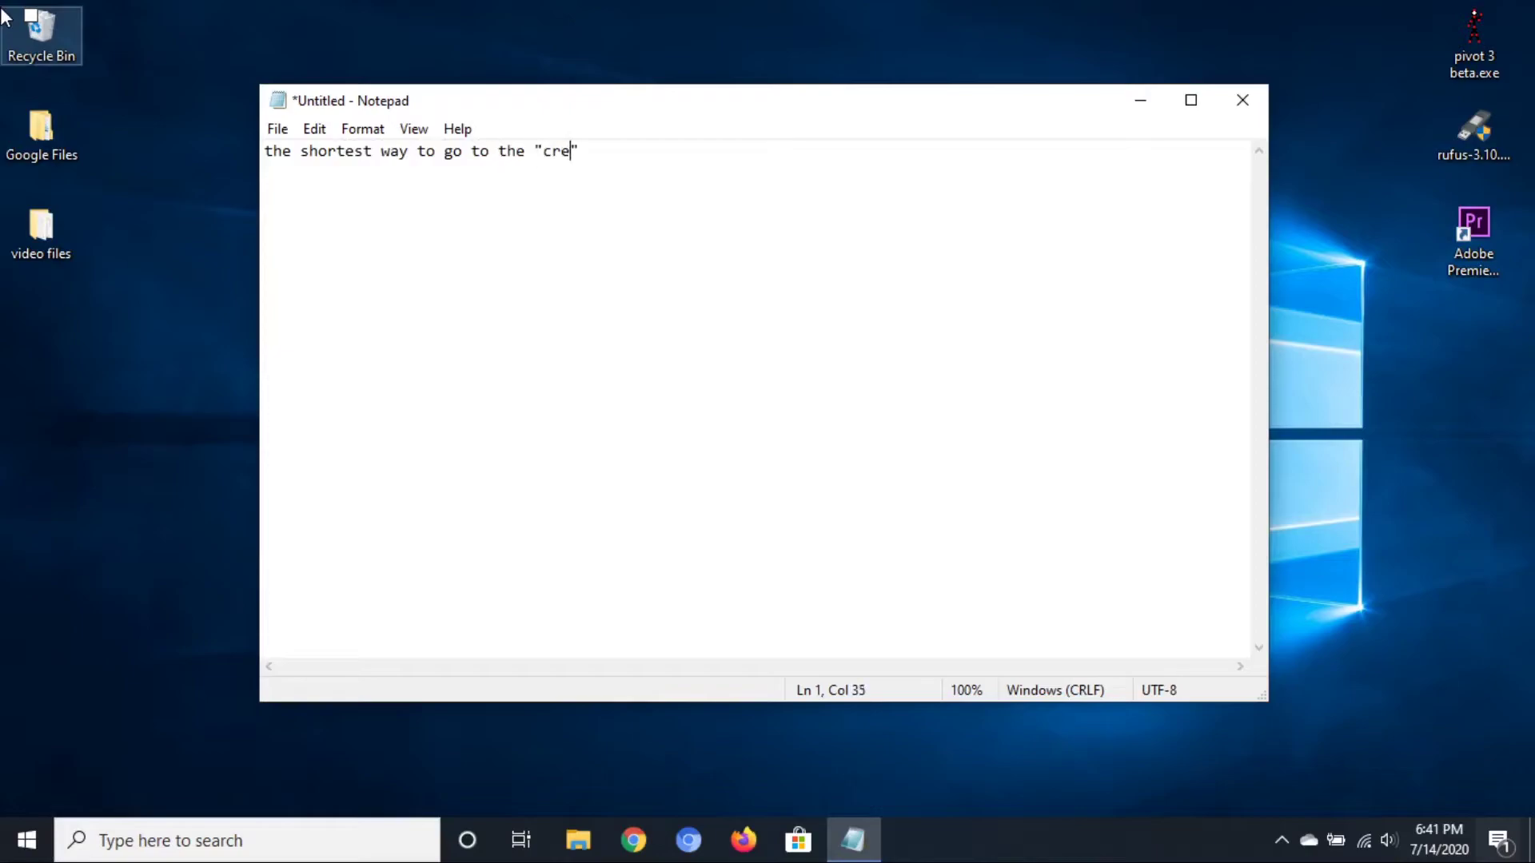
key("Left")
key("Left")
key("Left")
key("Left")
type("microsoft")
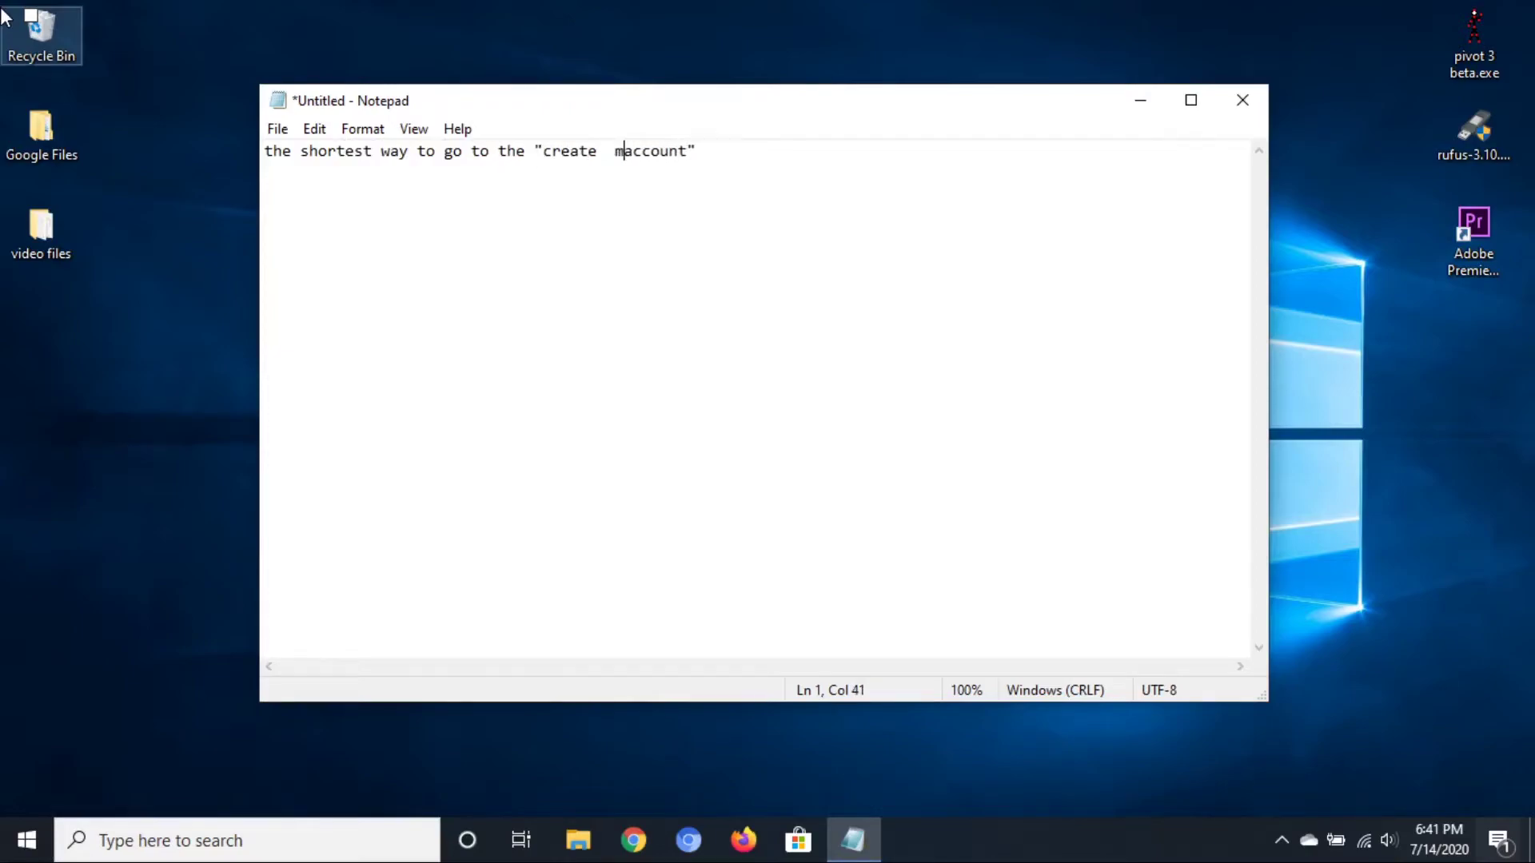
key("Right")
key("Right")
key("Right")
key("Right")
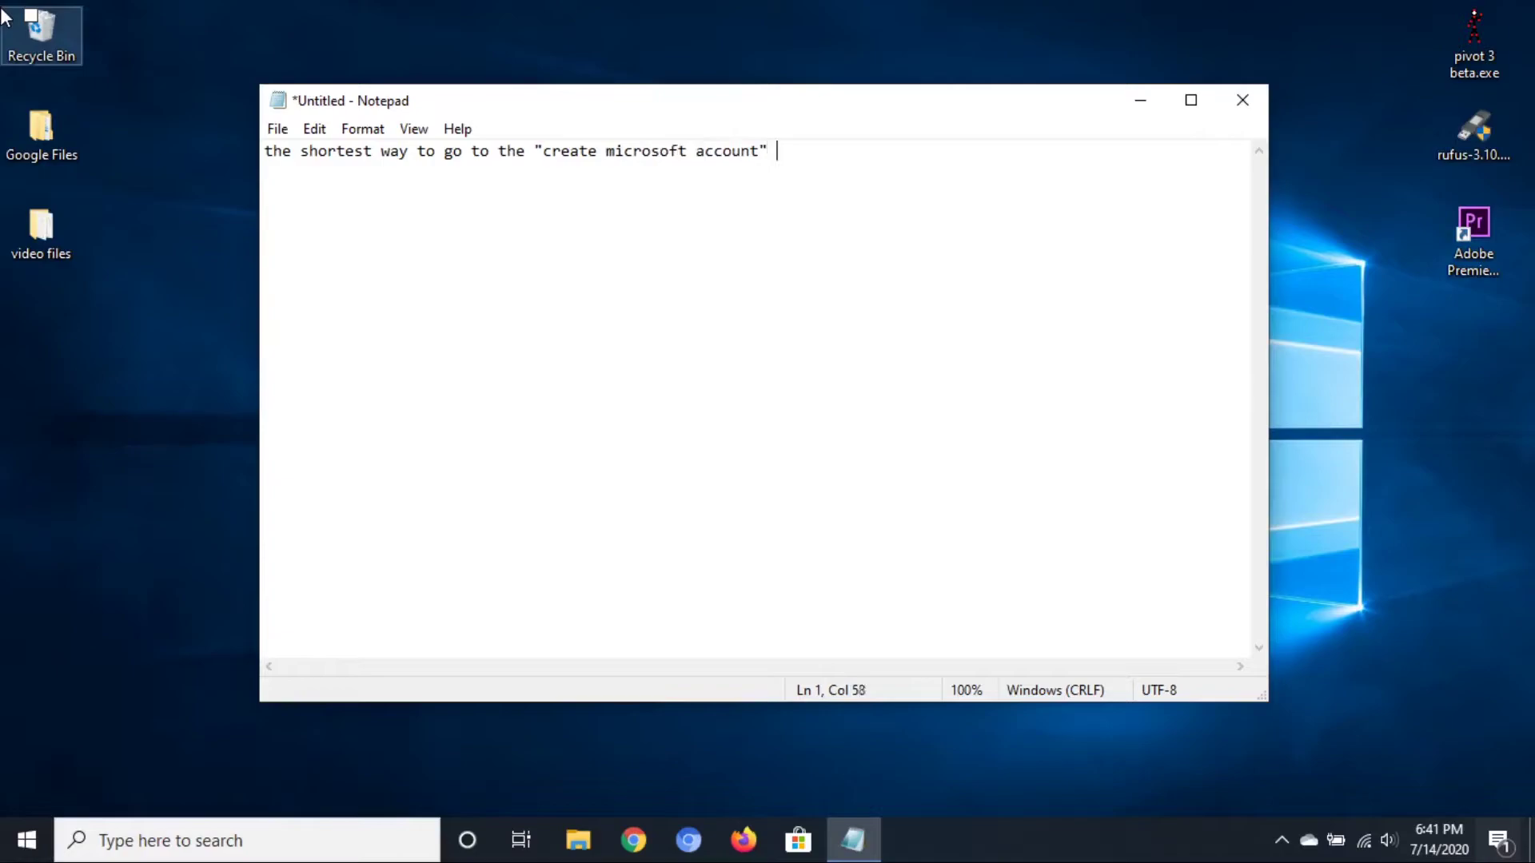
type("page is by going to cortana")
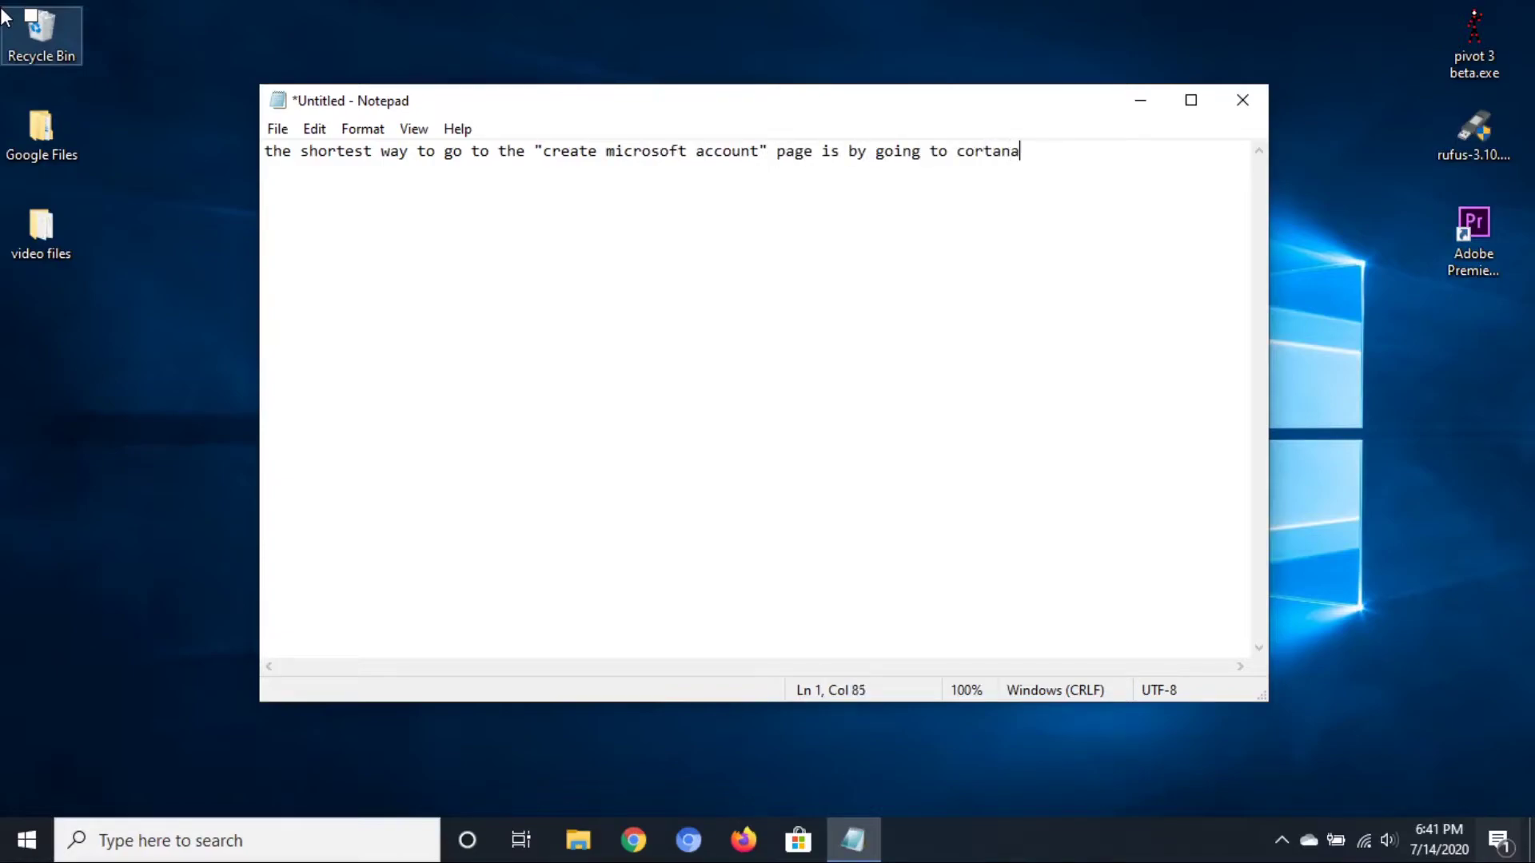
Open Cortana beside the moved Notepad window and start signing in
left_click(470, 839)
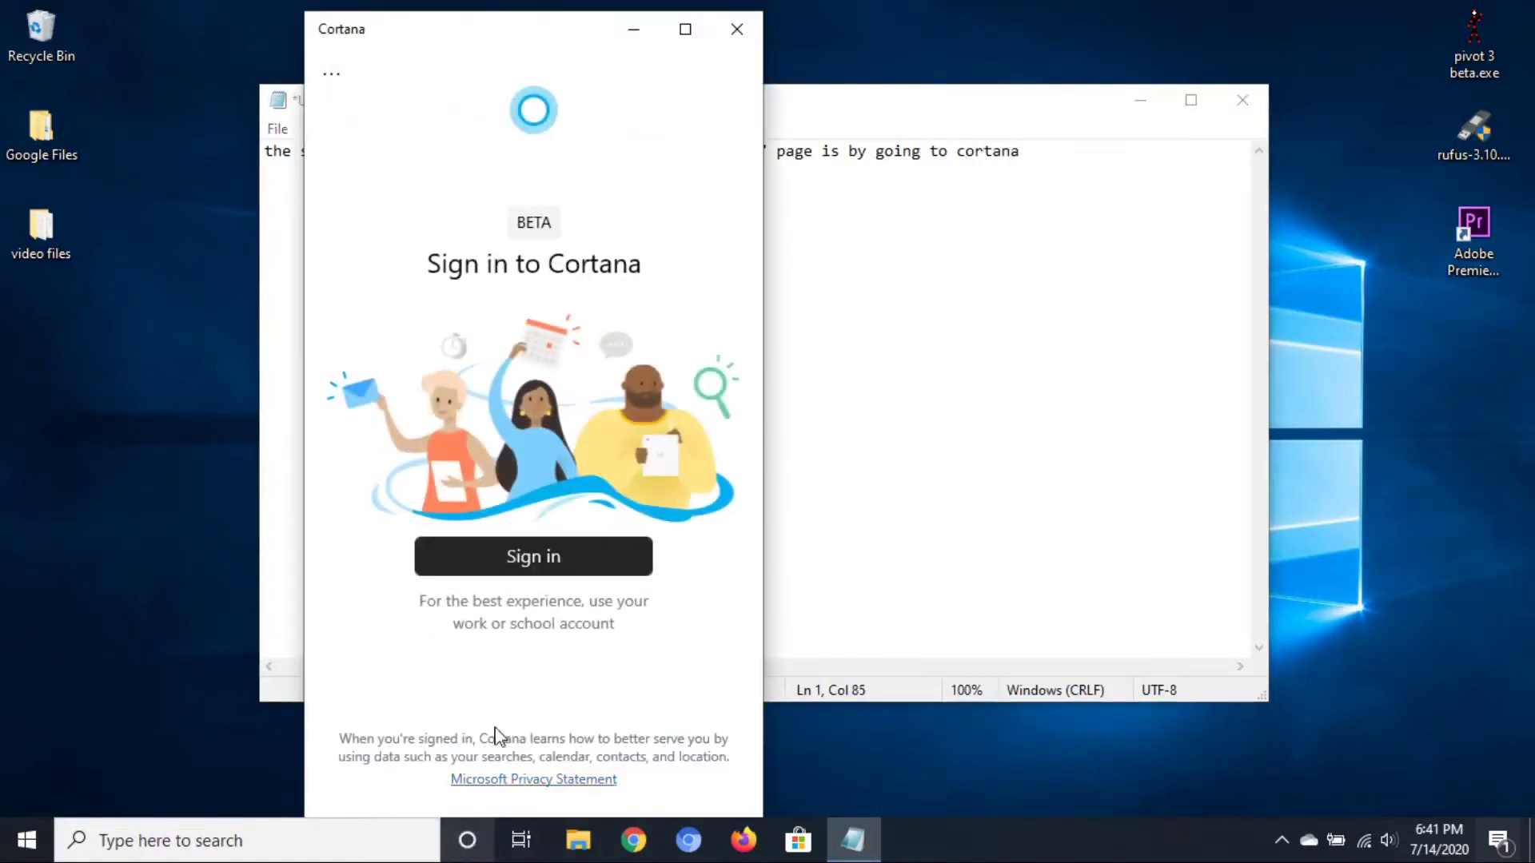
left_click_drag(851, 107, 1143, 110)
left_click(462, 355)
left_click(525, 563)
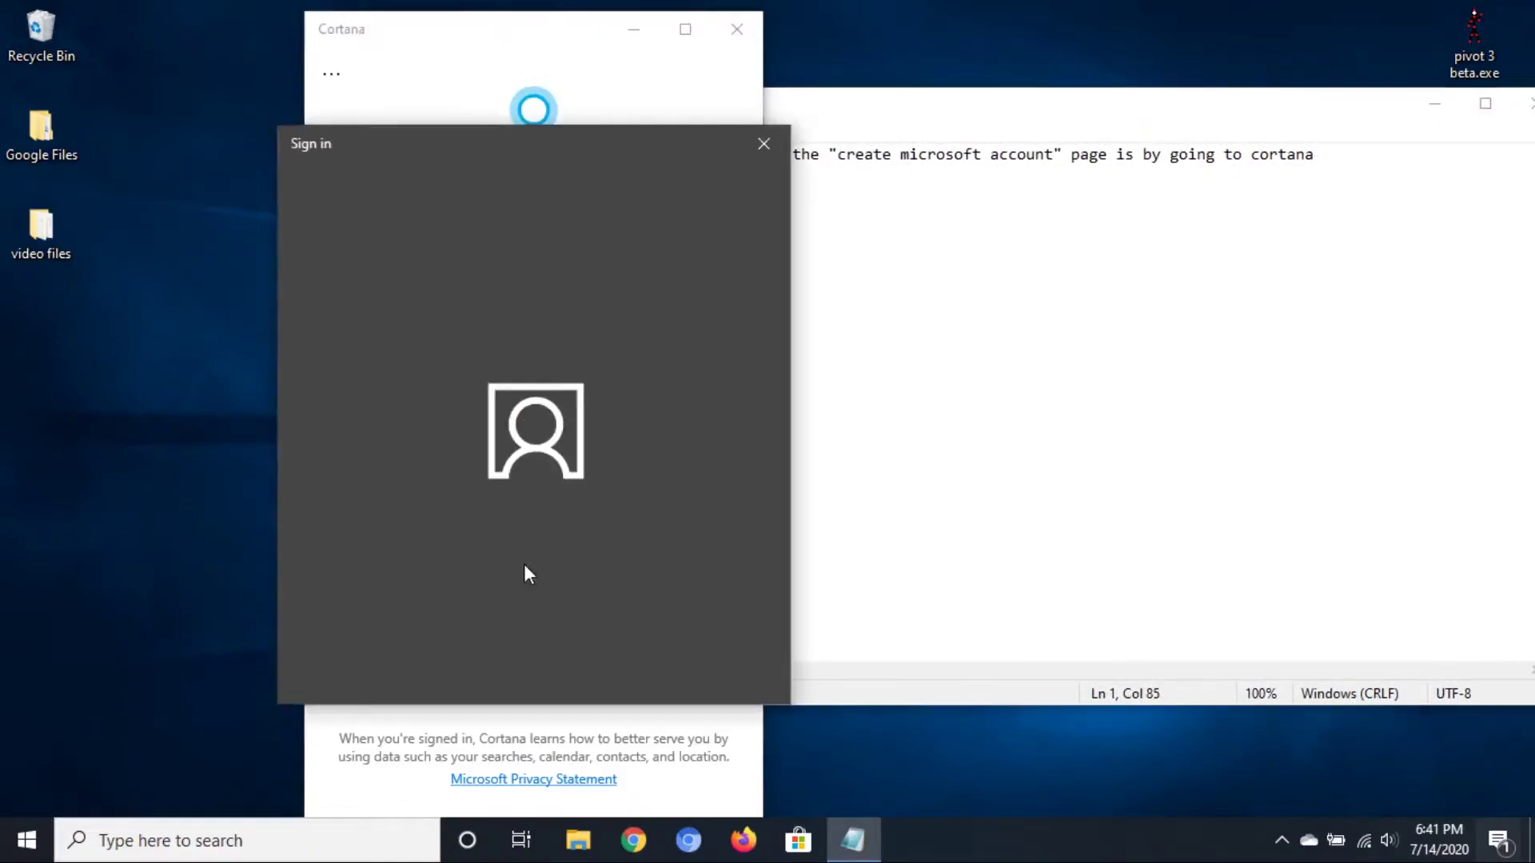
Narrate in Notepad that you already have a Microsoft account but will make another
left_click(1151, 349)
key("ctrl+a")
type("as yo can s")
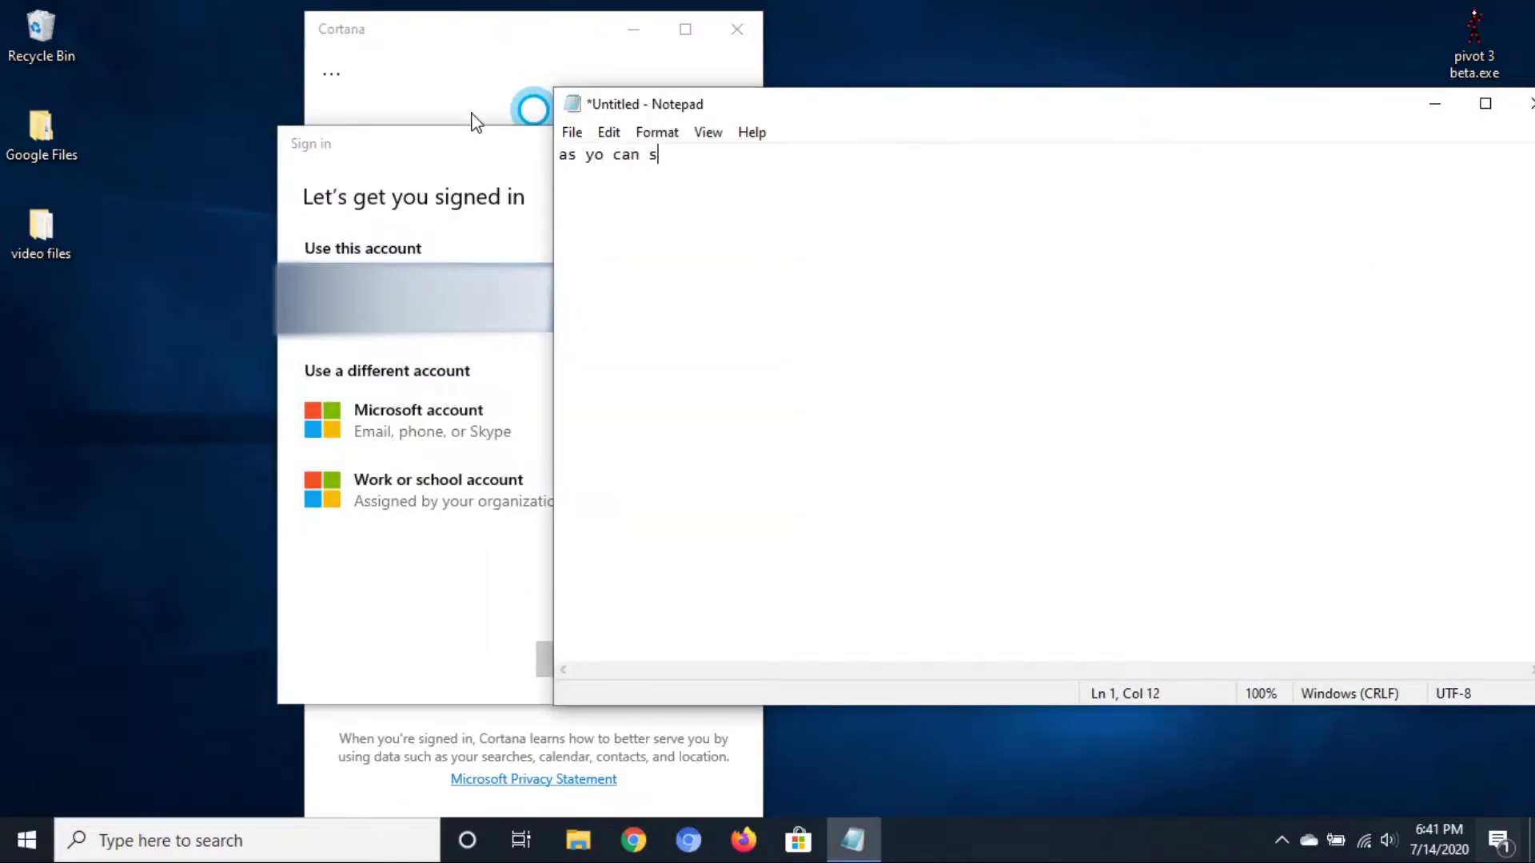
key("BackSpace")
key("BackSpace")
key("BackSpace")
key("BackSpace")
key("BackSpace")
type("can see that I ale")
type("ady ")
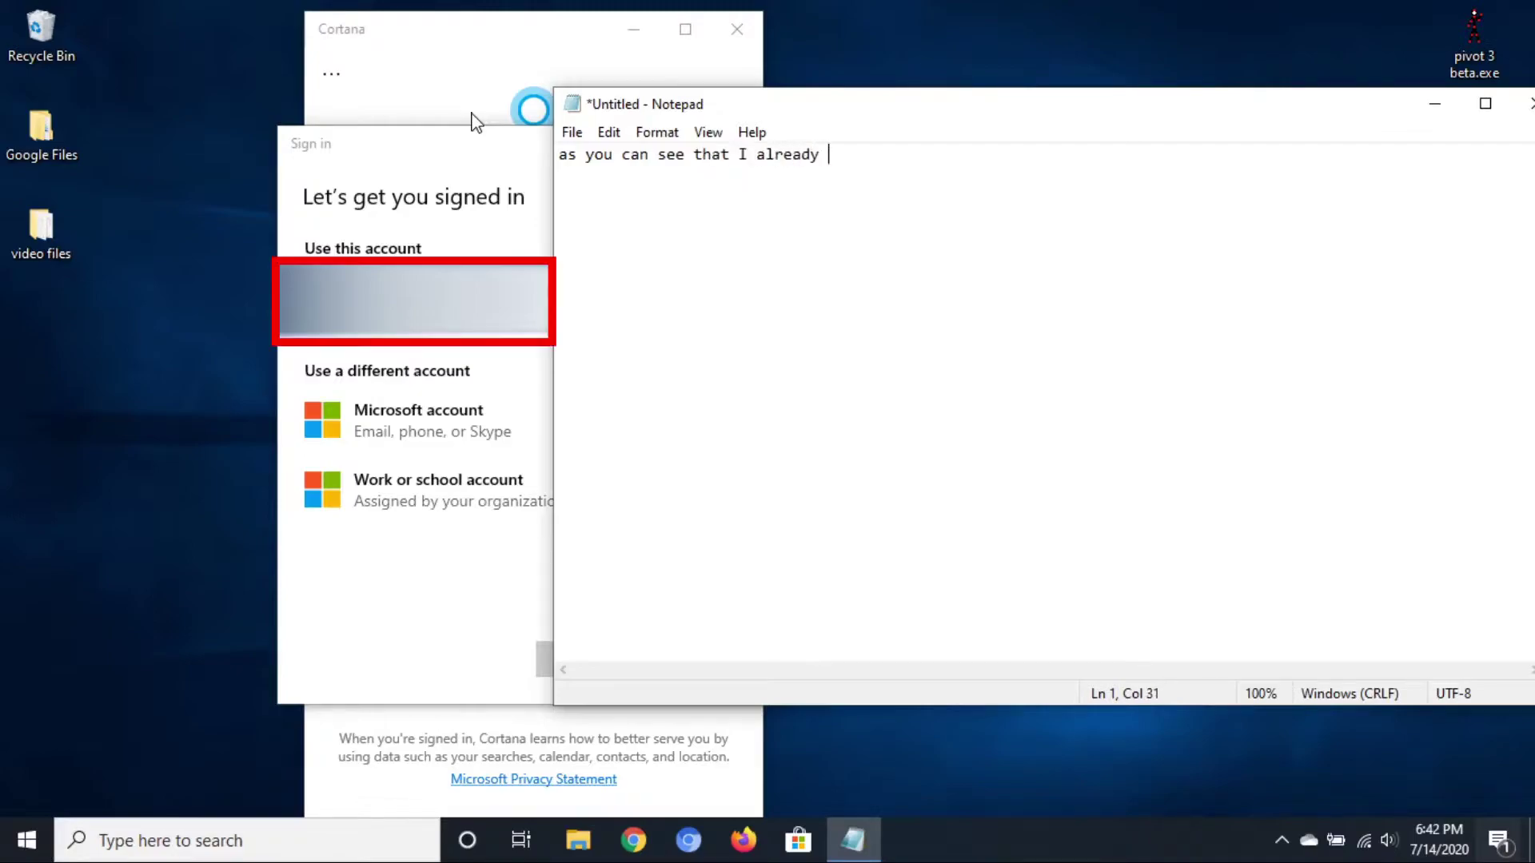
type("have a microsoft account b")
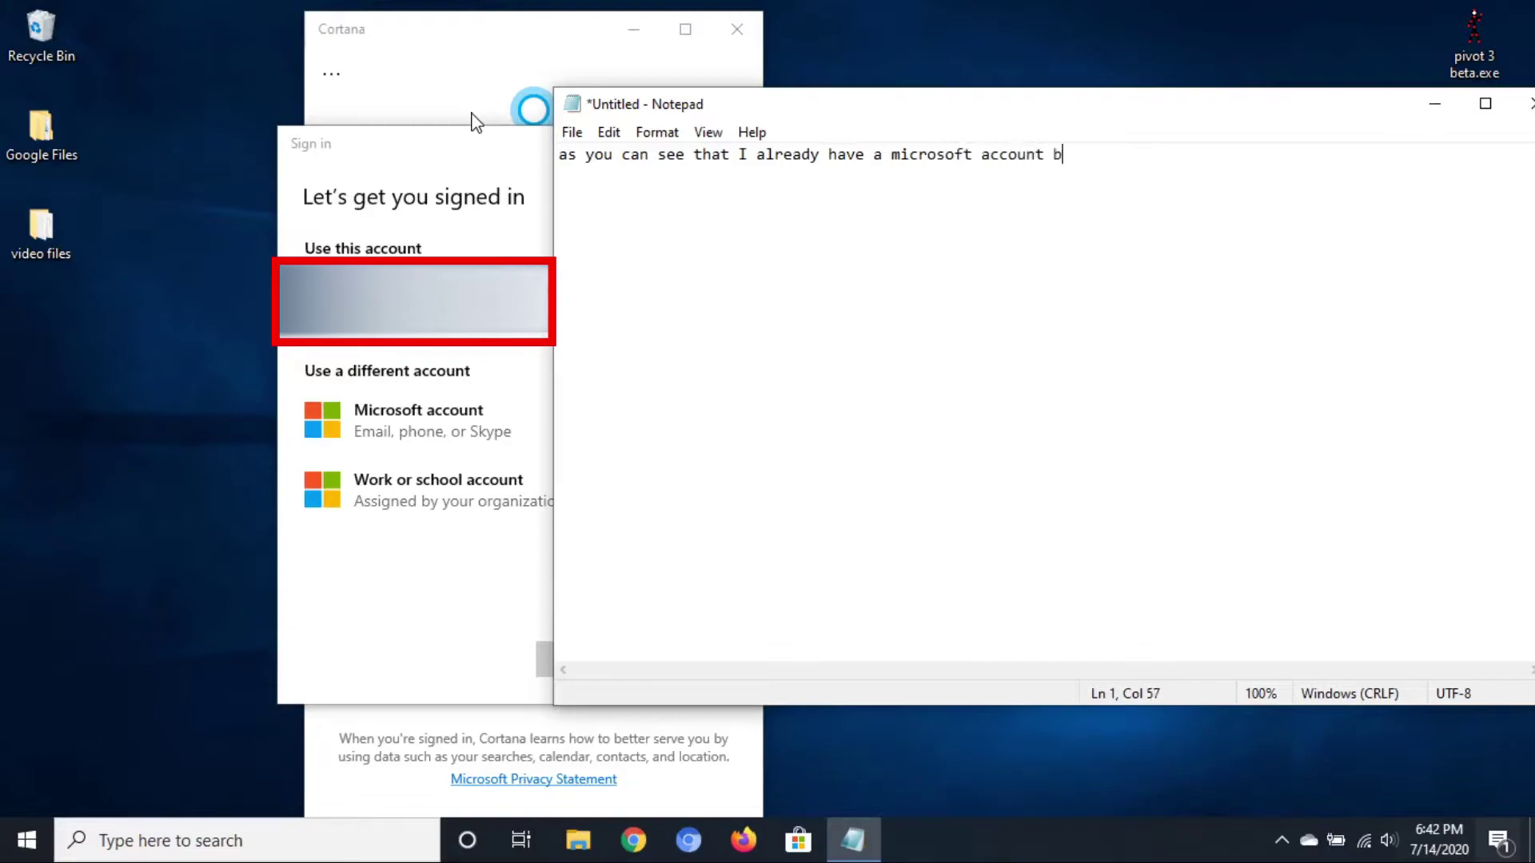
type("ut I'm going to ame")
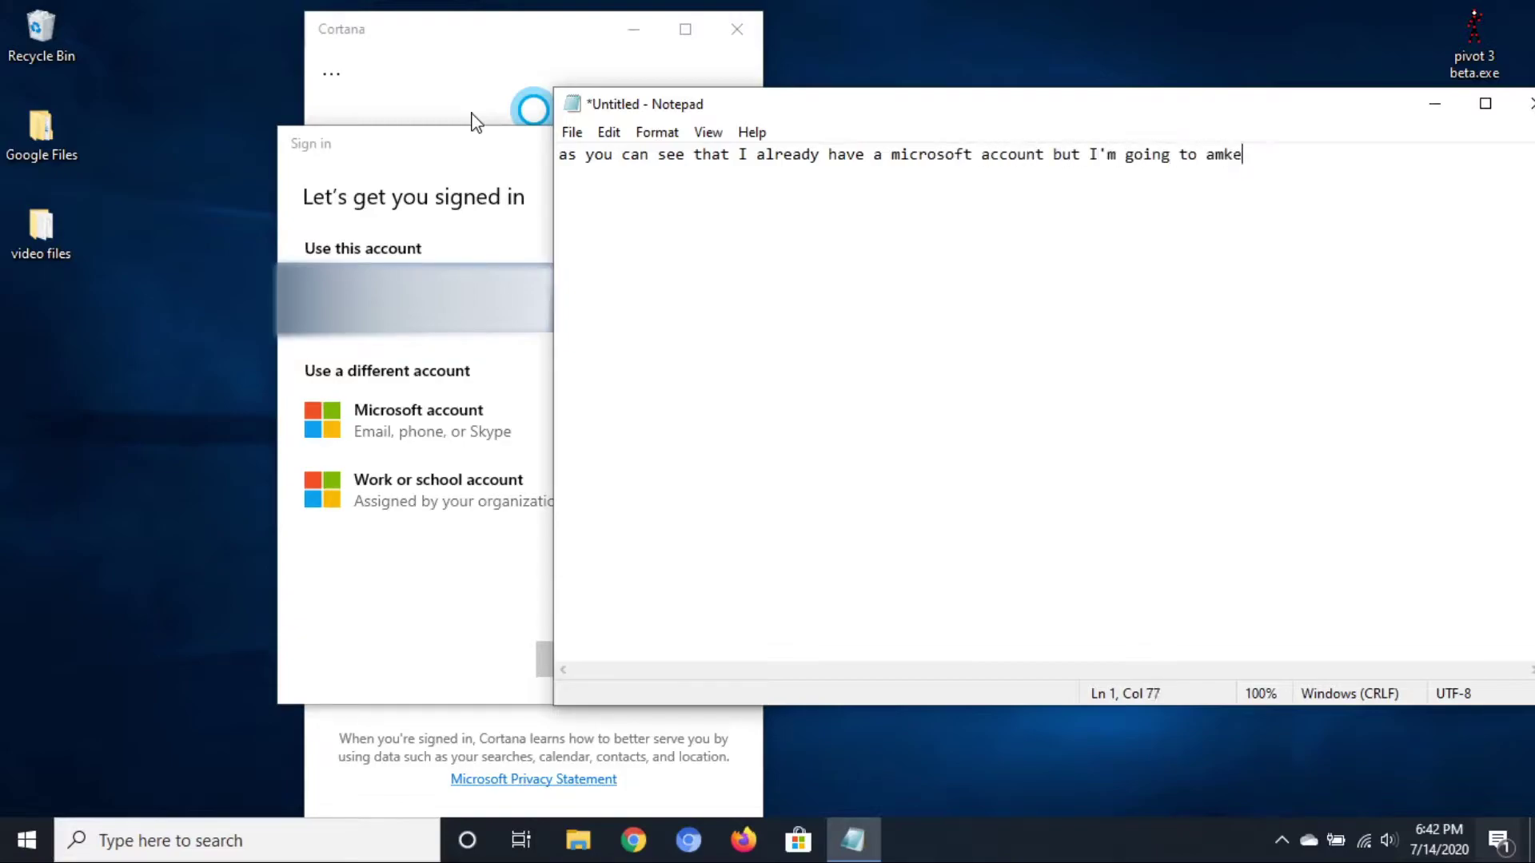
type("e another one just for this video")
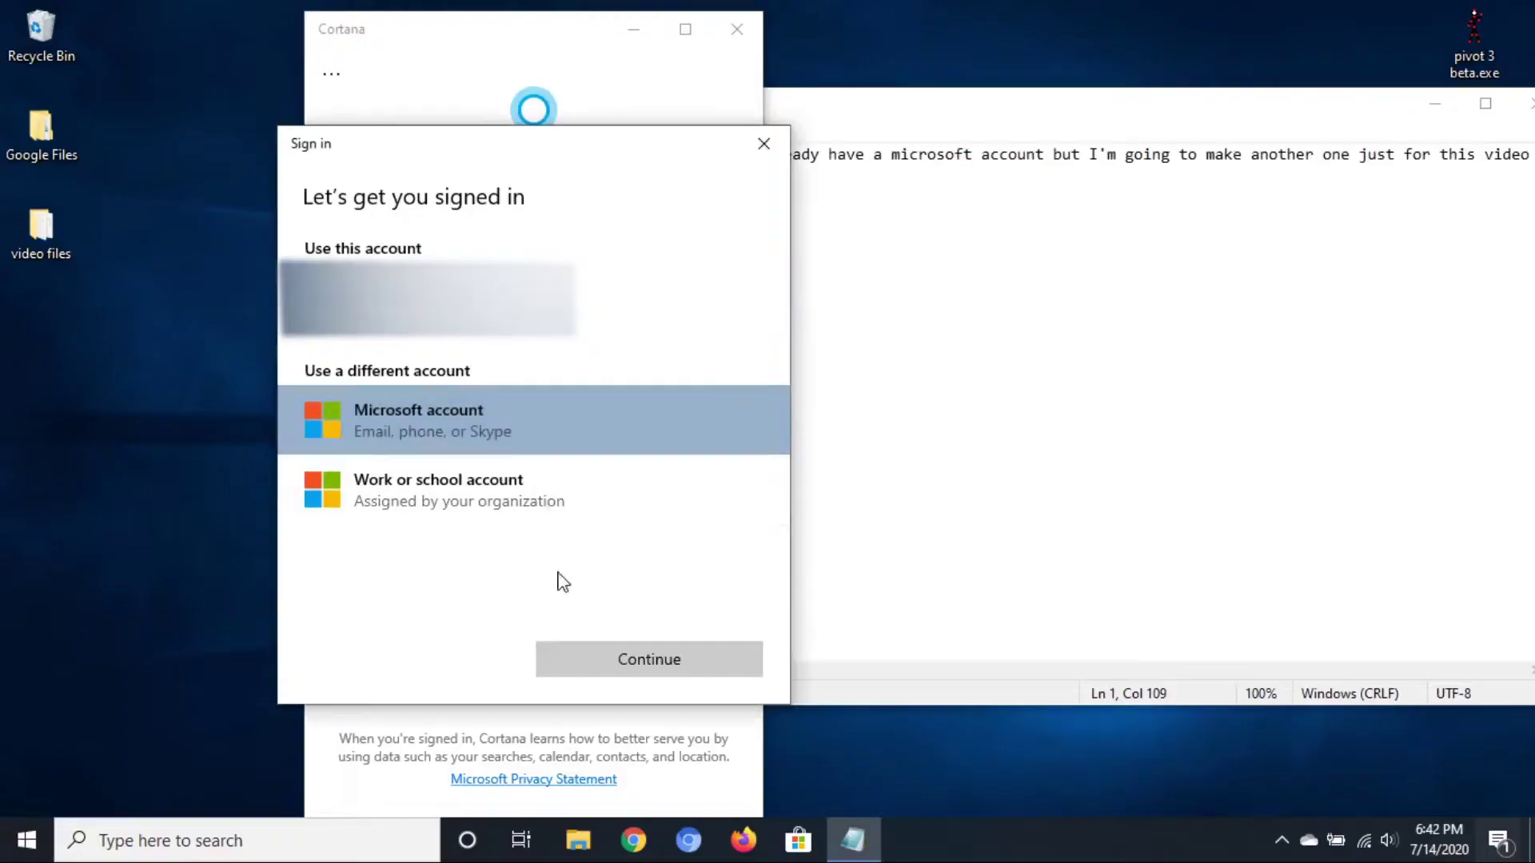
Continue with a Microsoft account and choose to create a new one
left_click(586, 659)
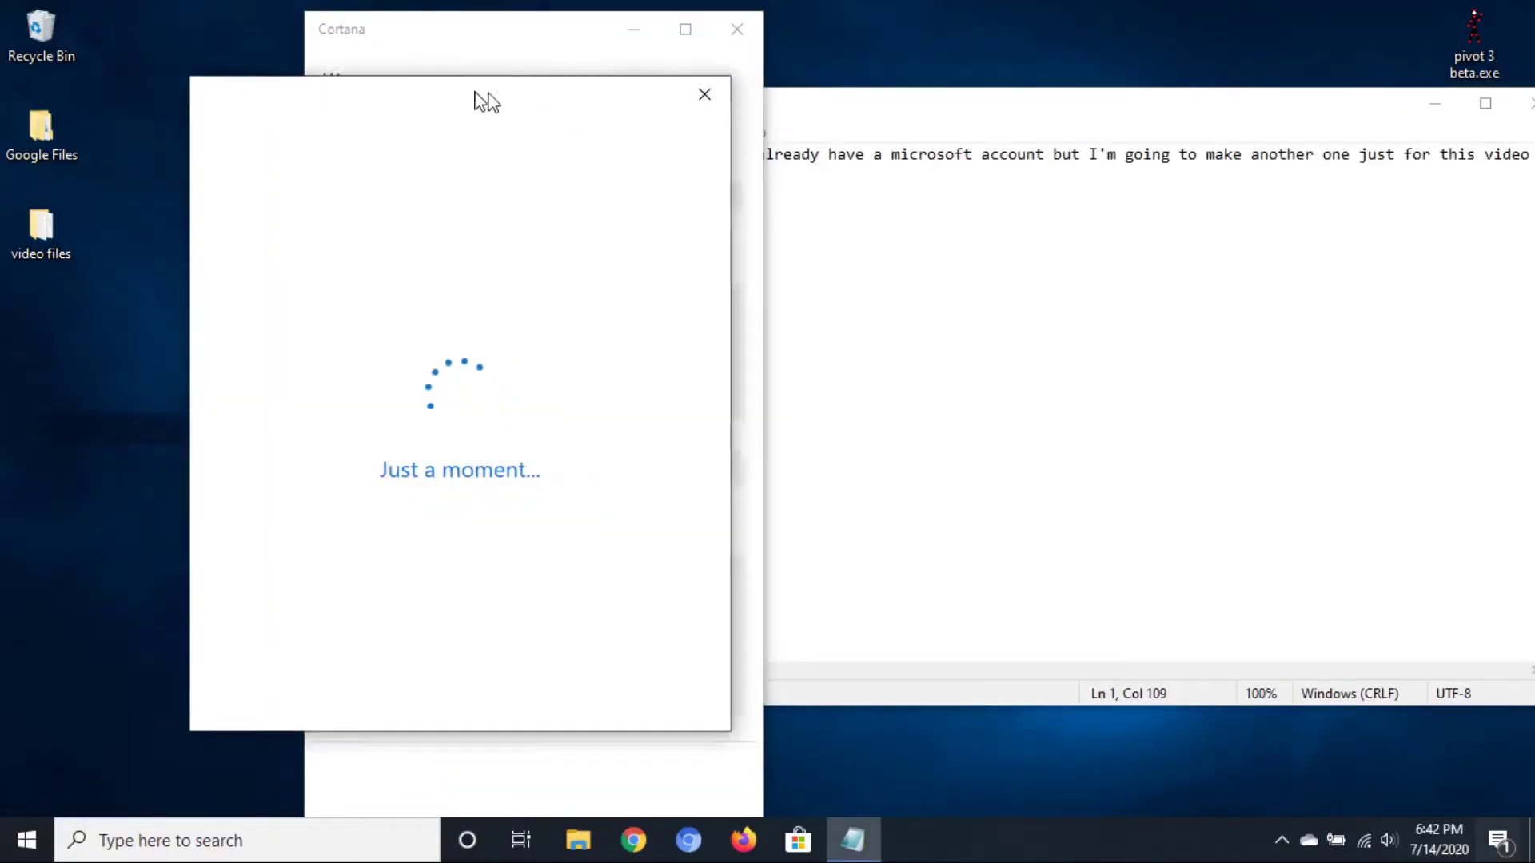
left_click(884, 223)
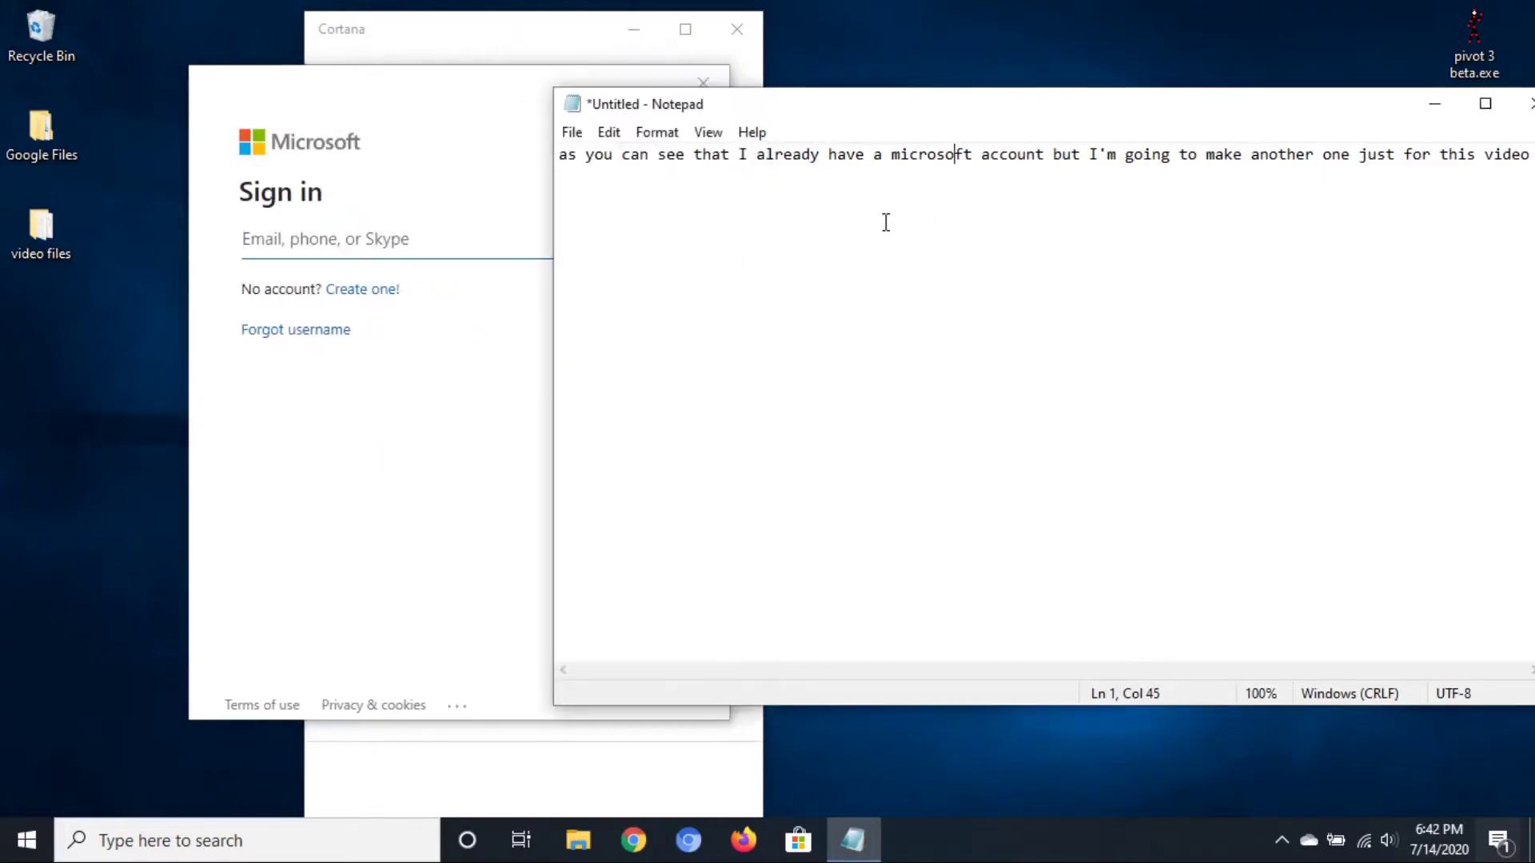
left_click(460, 229)
left_click(349, 289)
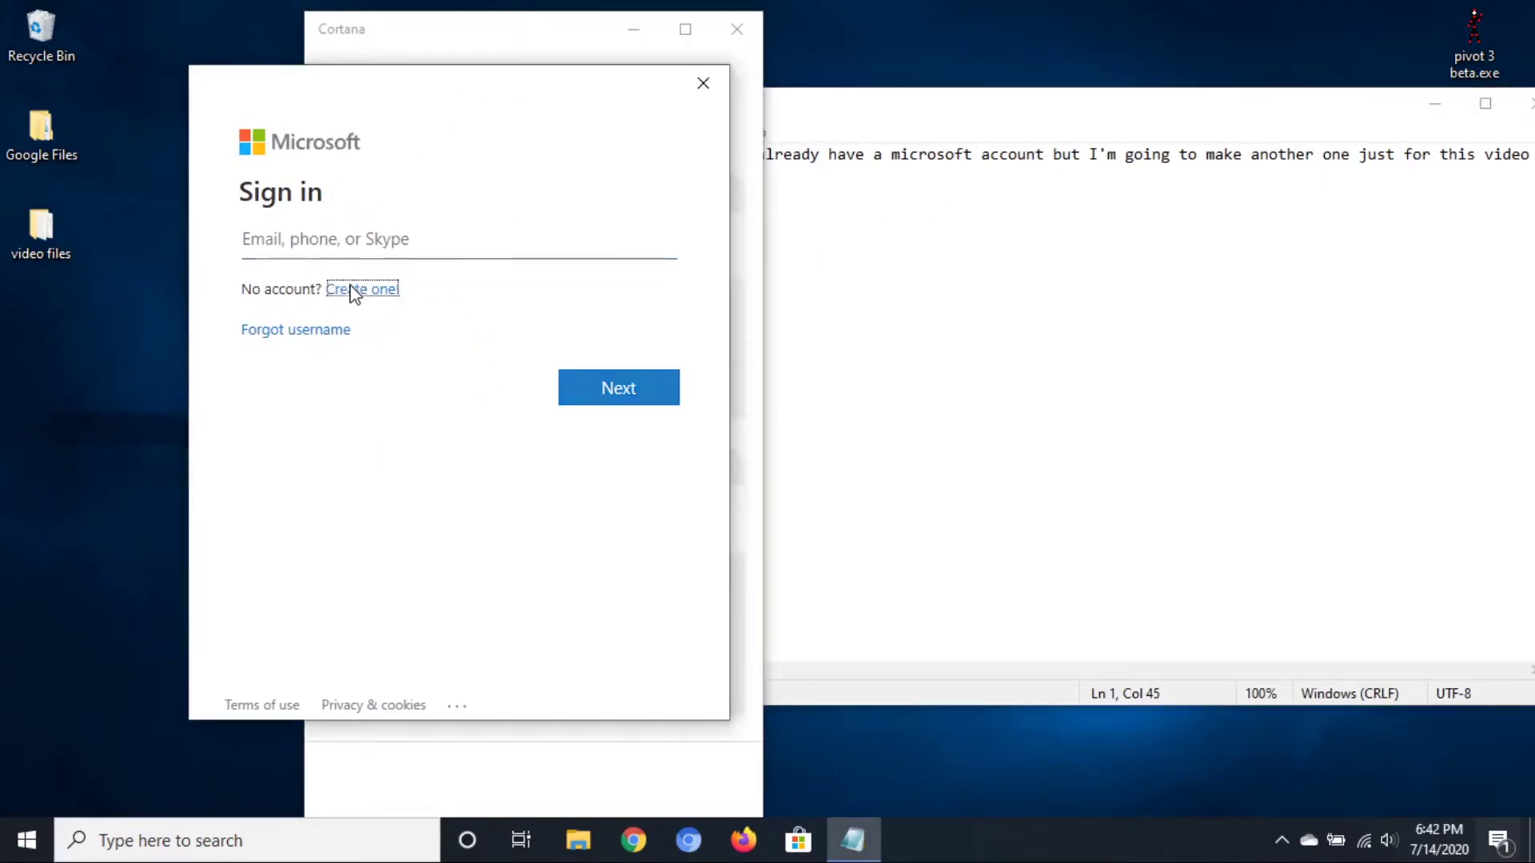
left_click(1110, 278)
key("ctrl+a")
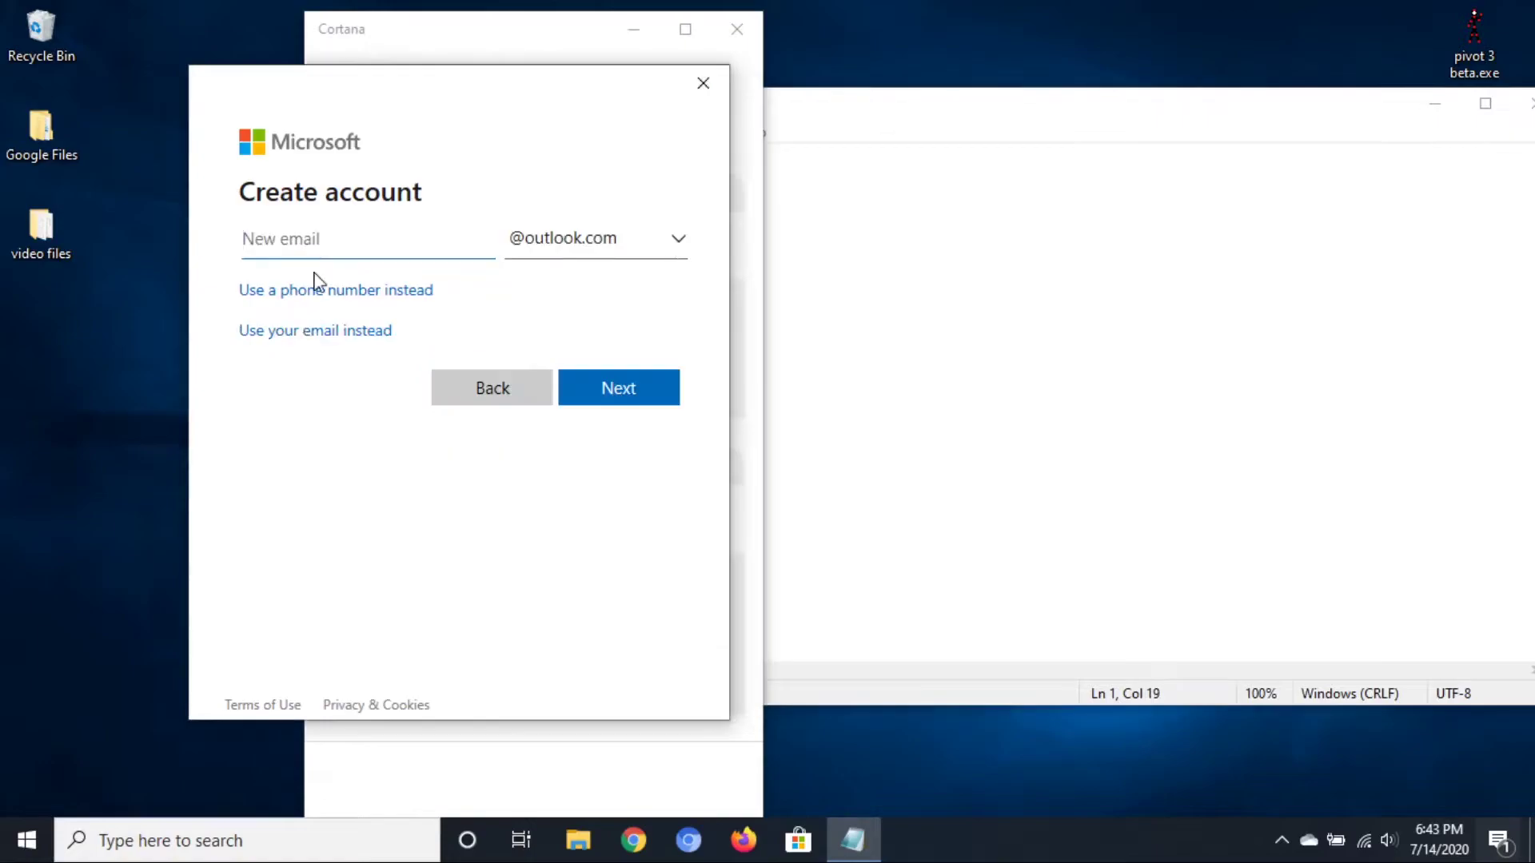
Show the email domain list, narrate choosing outlook or hotmail, then clear the note
left_click(596, 247)
left_click(1238, 166)
key("ctrl+z")
type("you ")
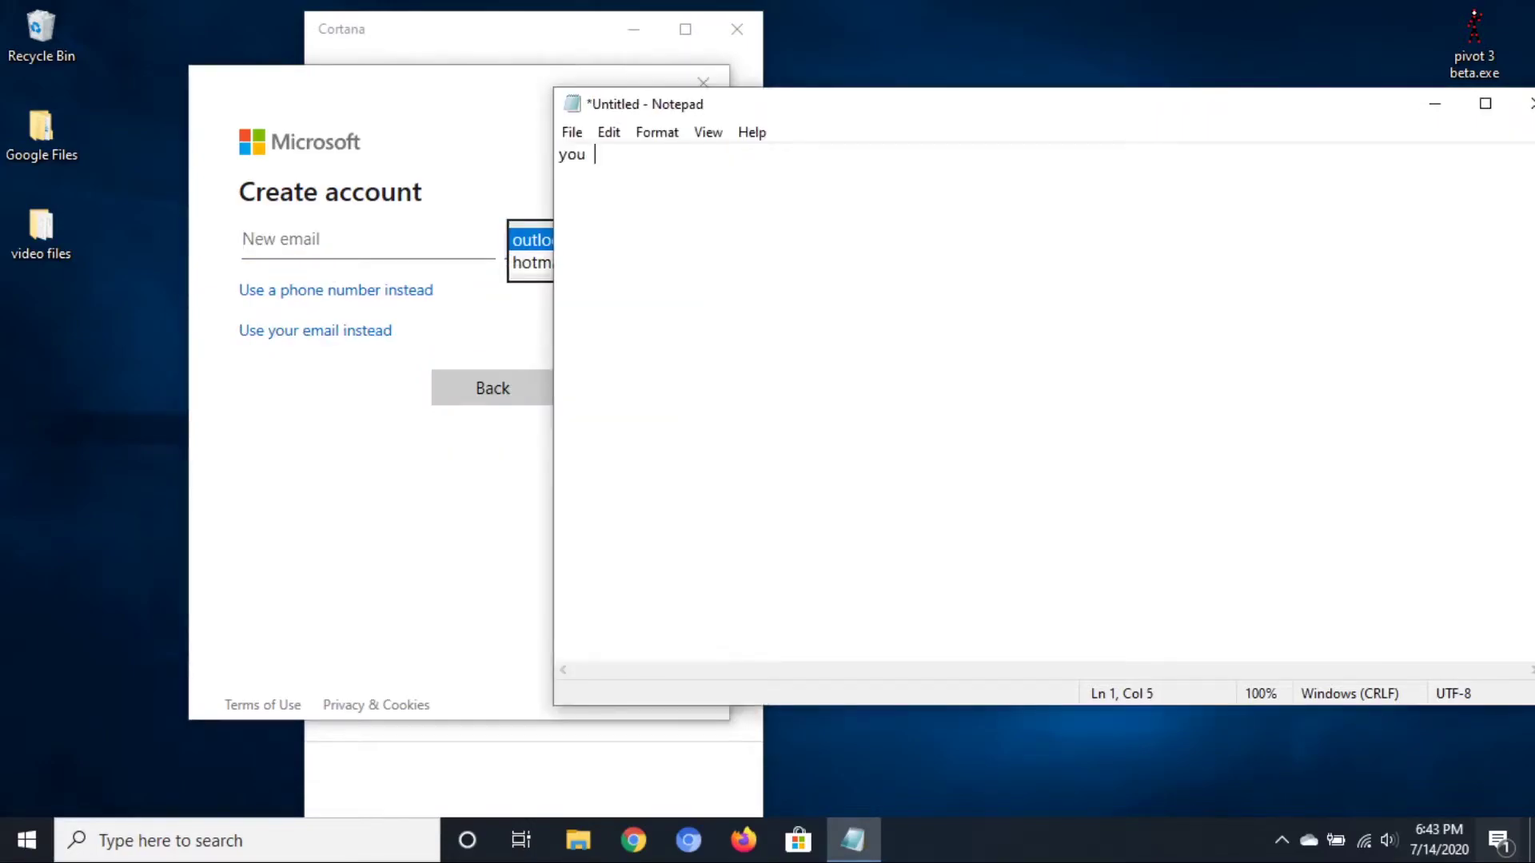
type("can choose the e")
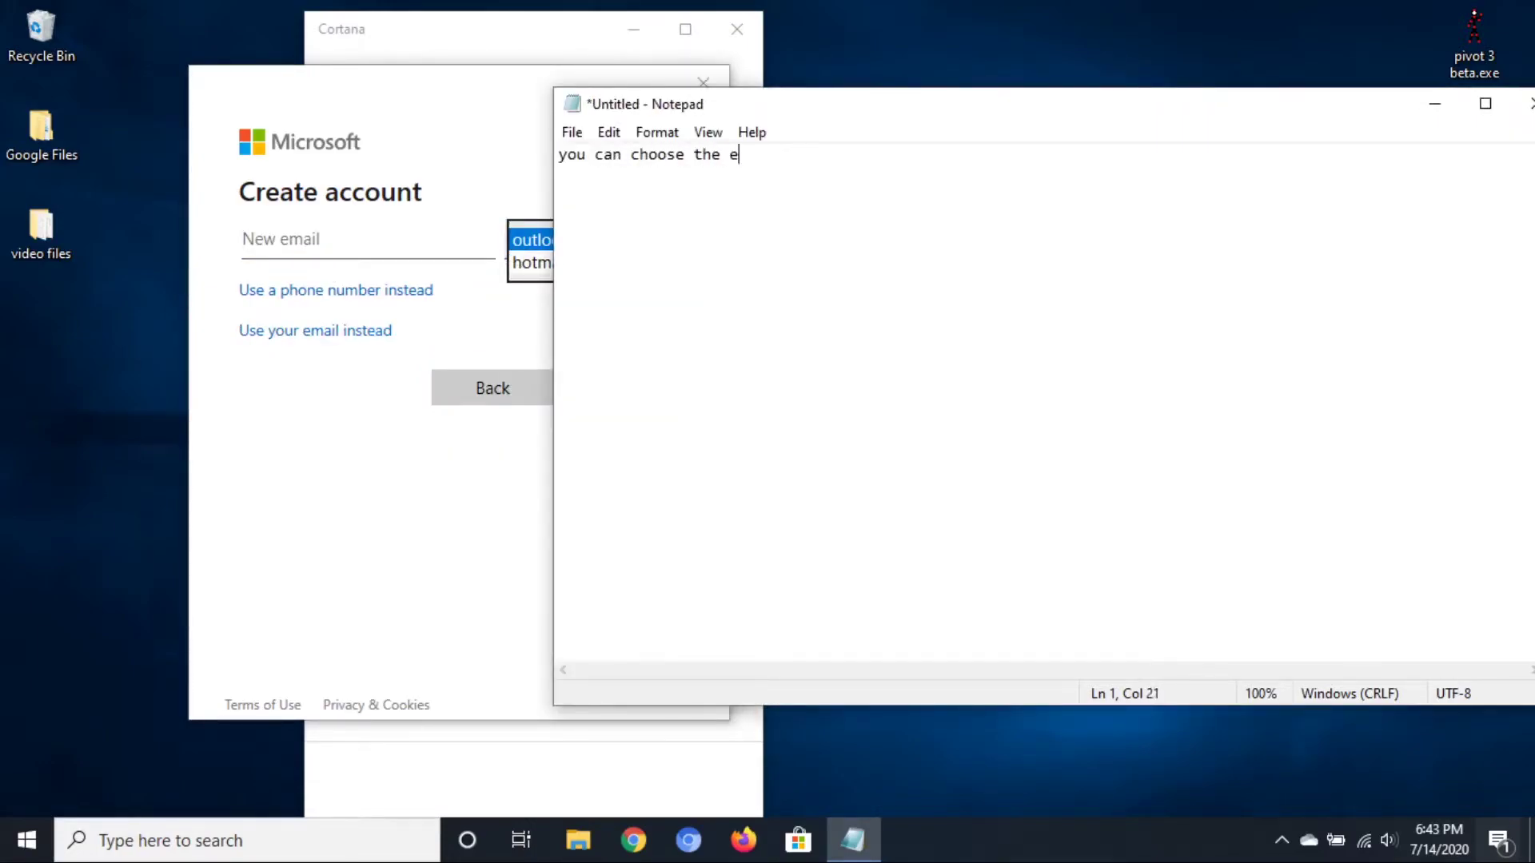
type("mail provider which is")
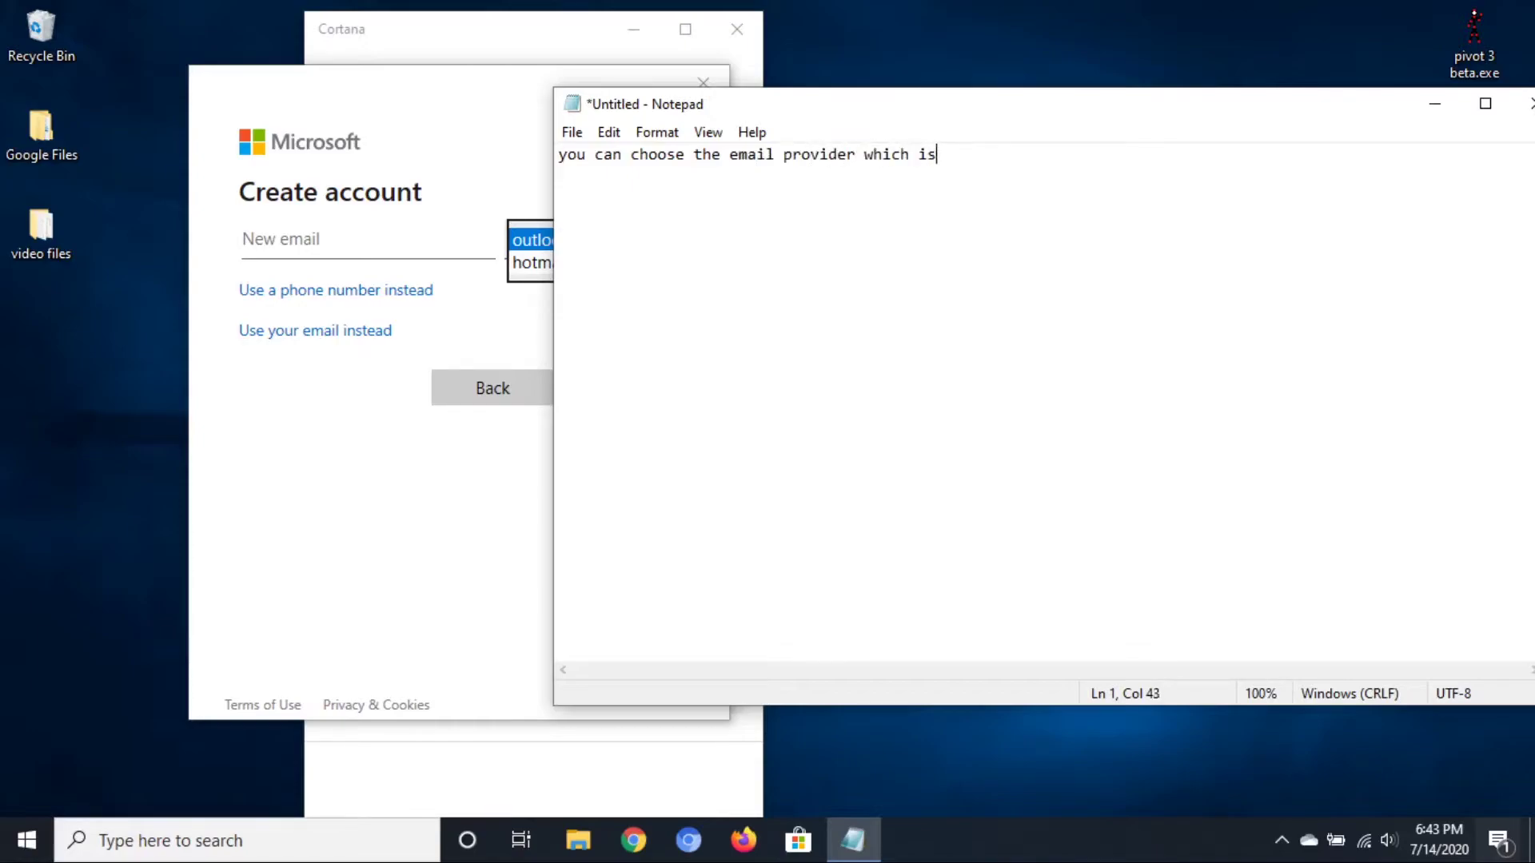
type(" outlook or hotmail")
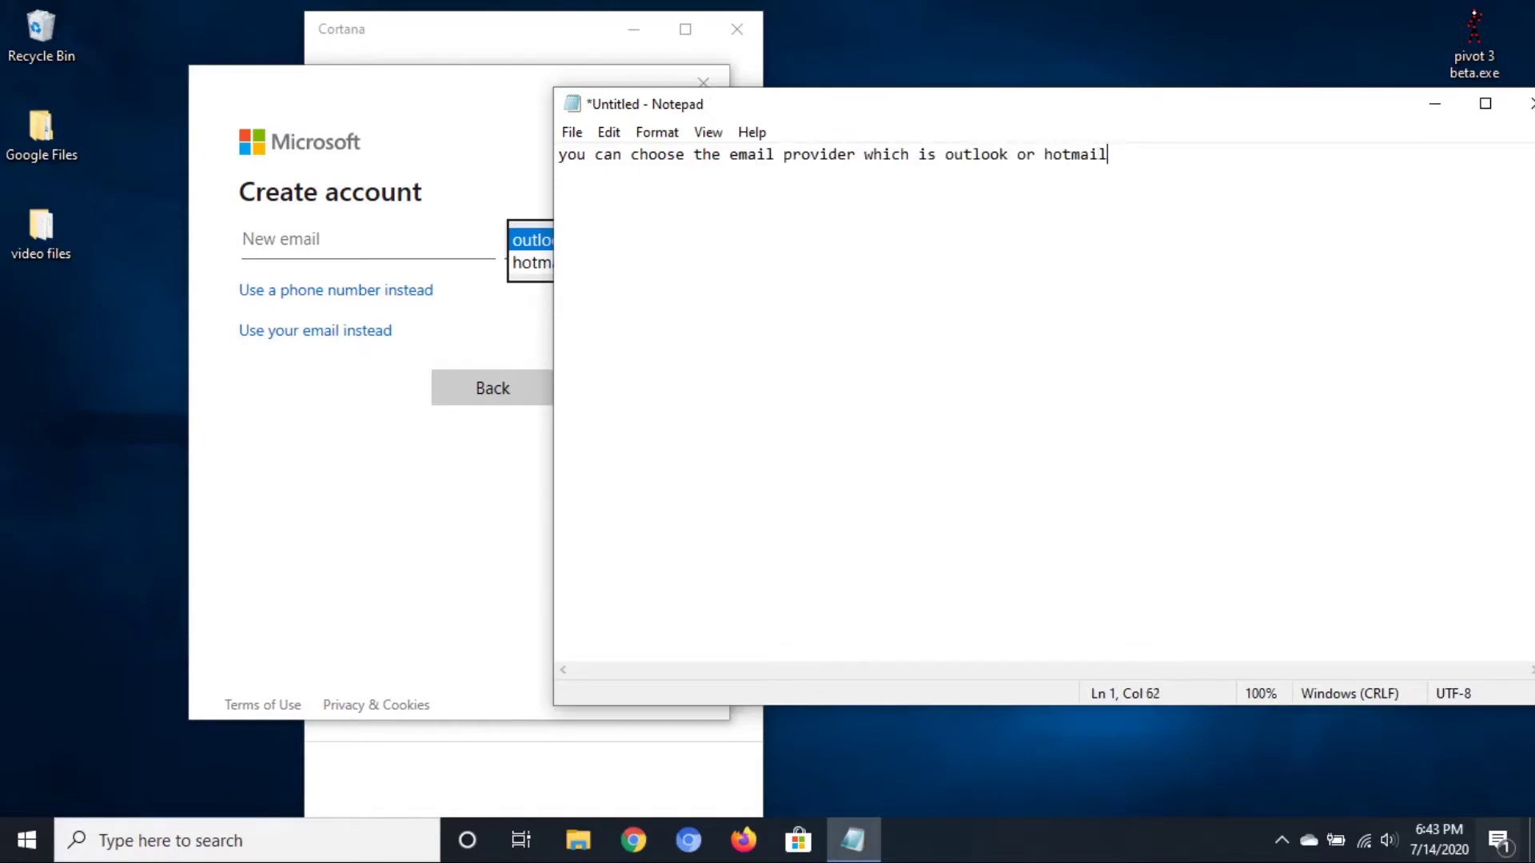
left_click_drag(1213, 178, 133, 104)
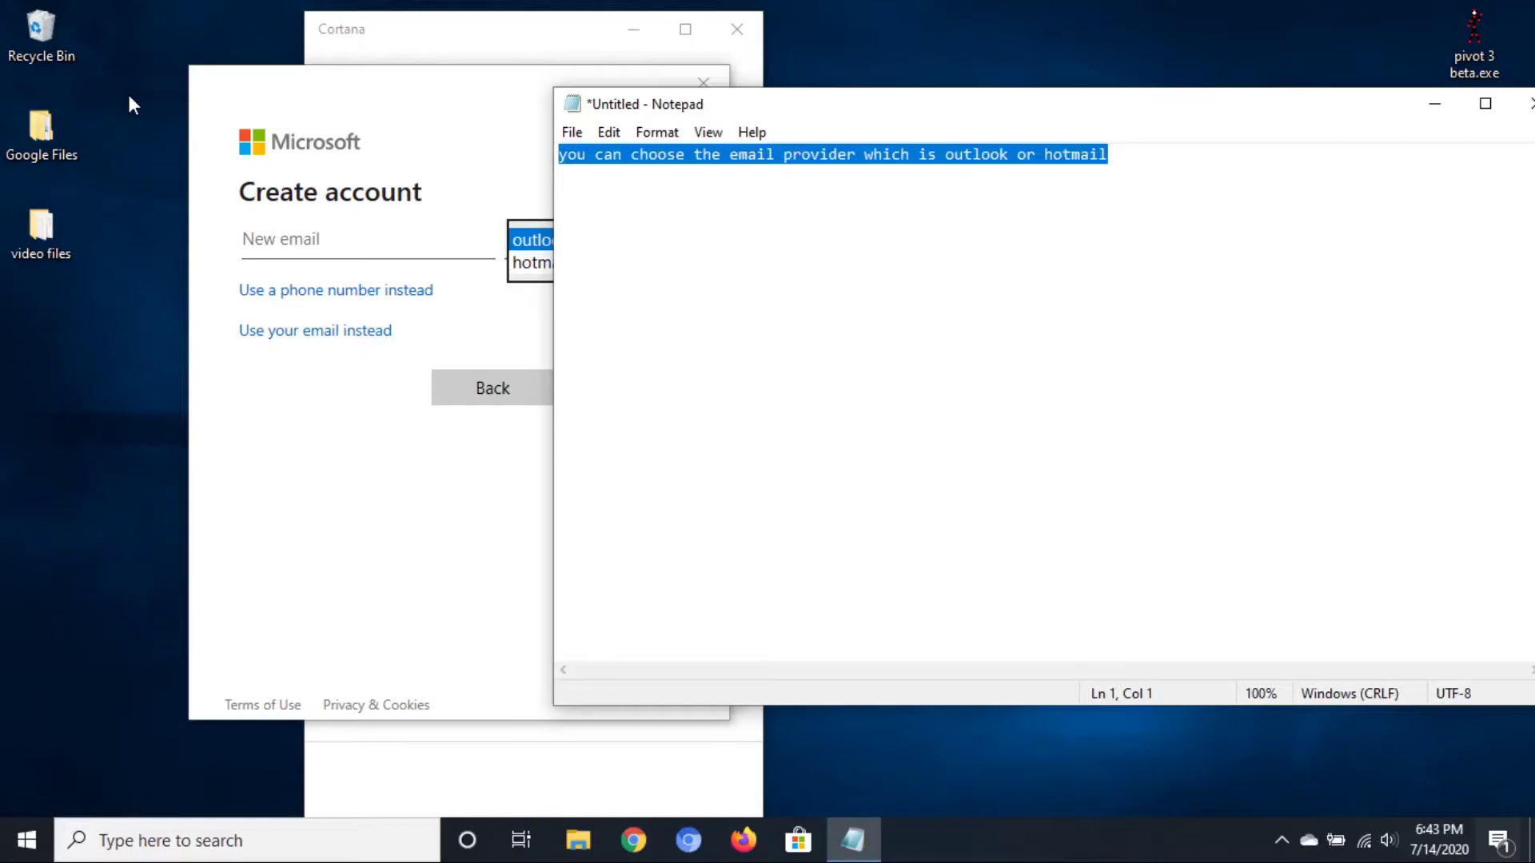
type("I'll use outlo")
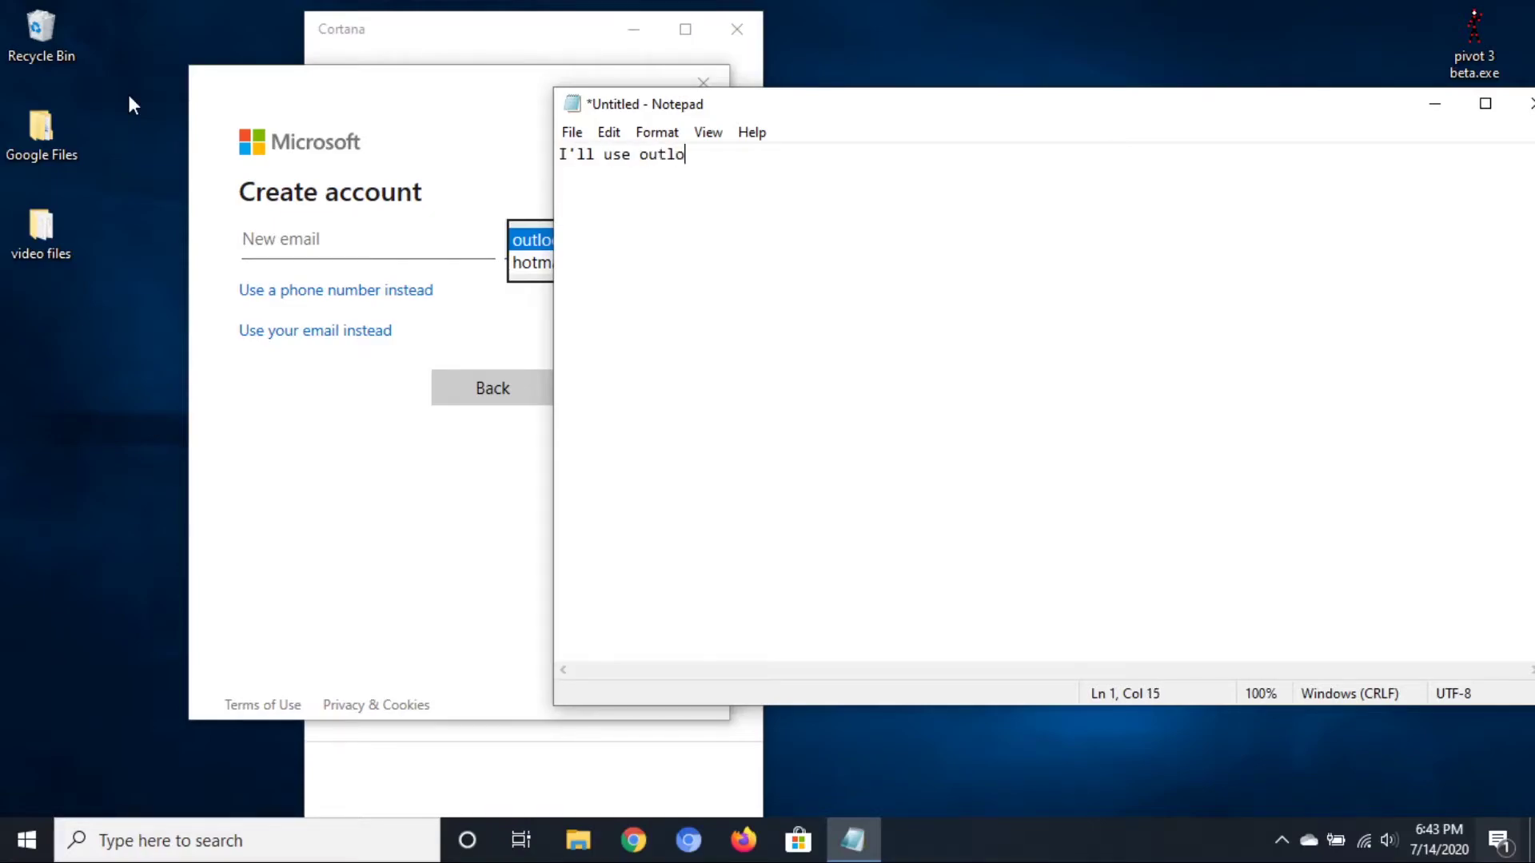
type("ok, you can choose whatever")
key("ctrl+a")
key("BackSpace")
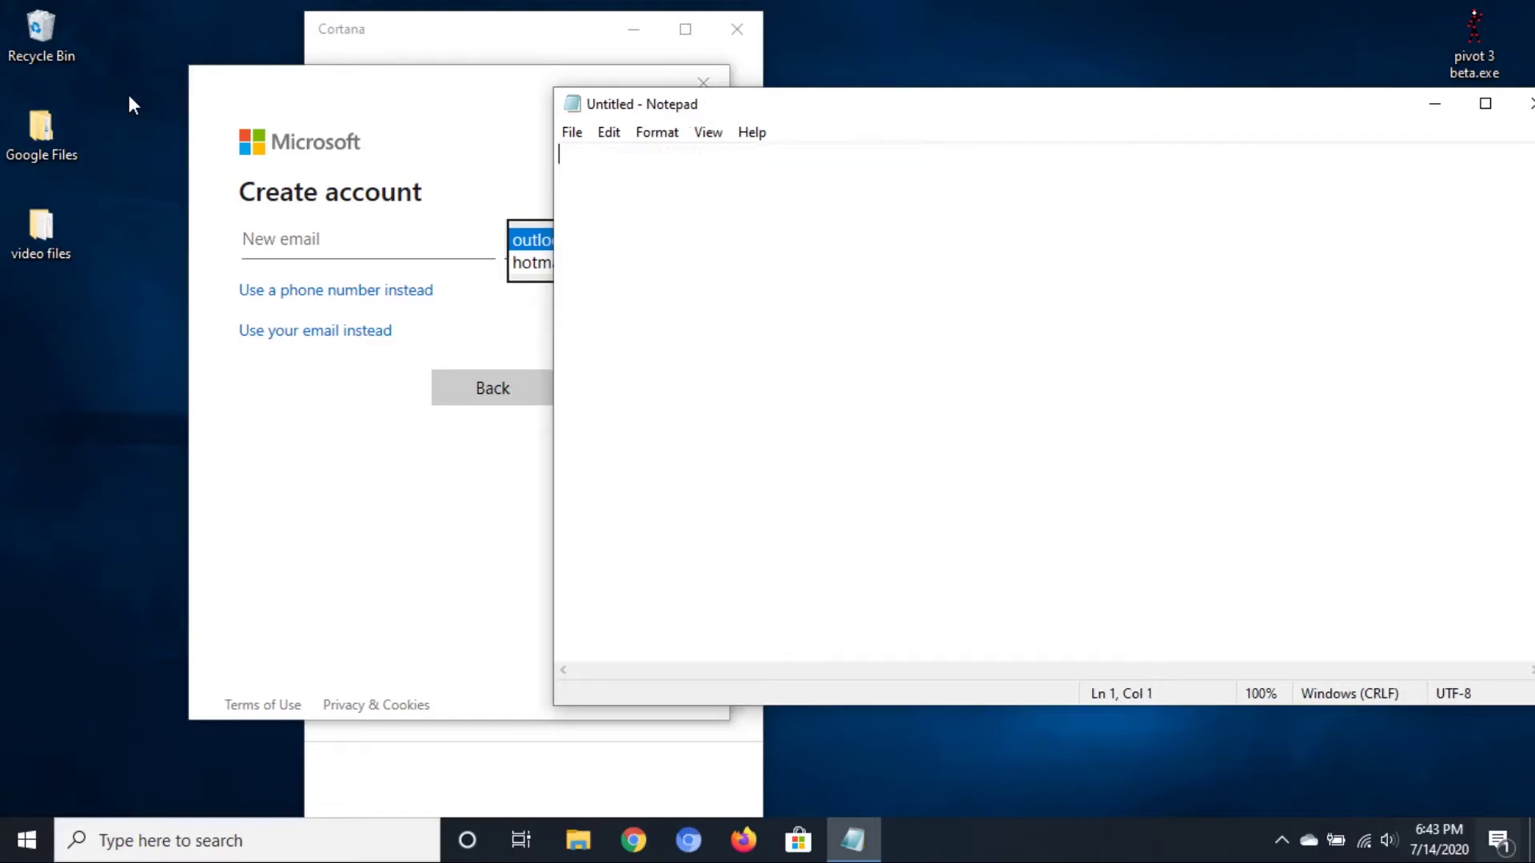
Enter the new outlook.com username, continue to the password step, and note it in Notepad
left_click(336, 248)
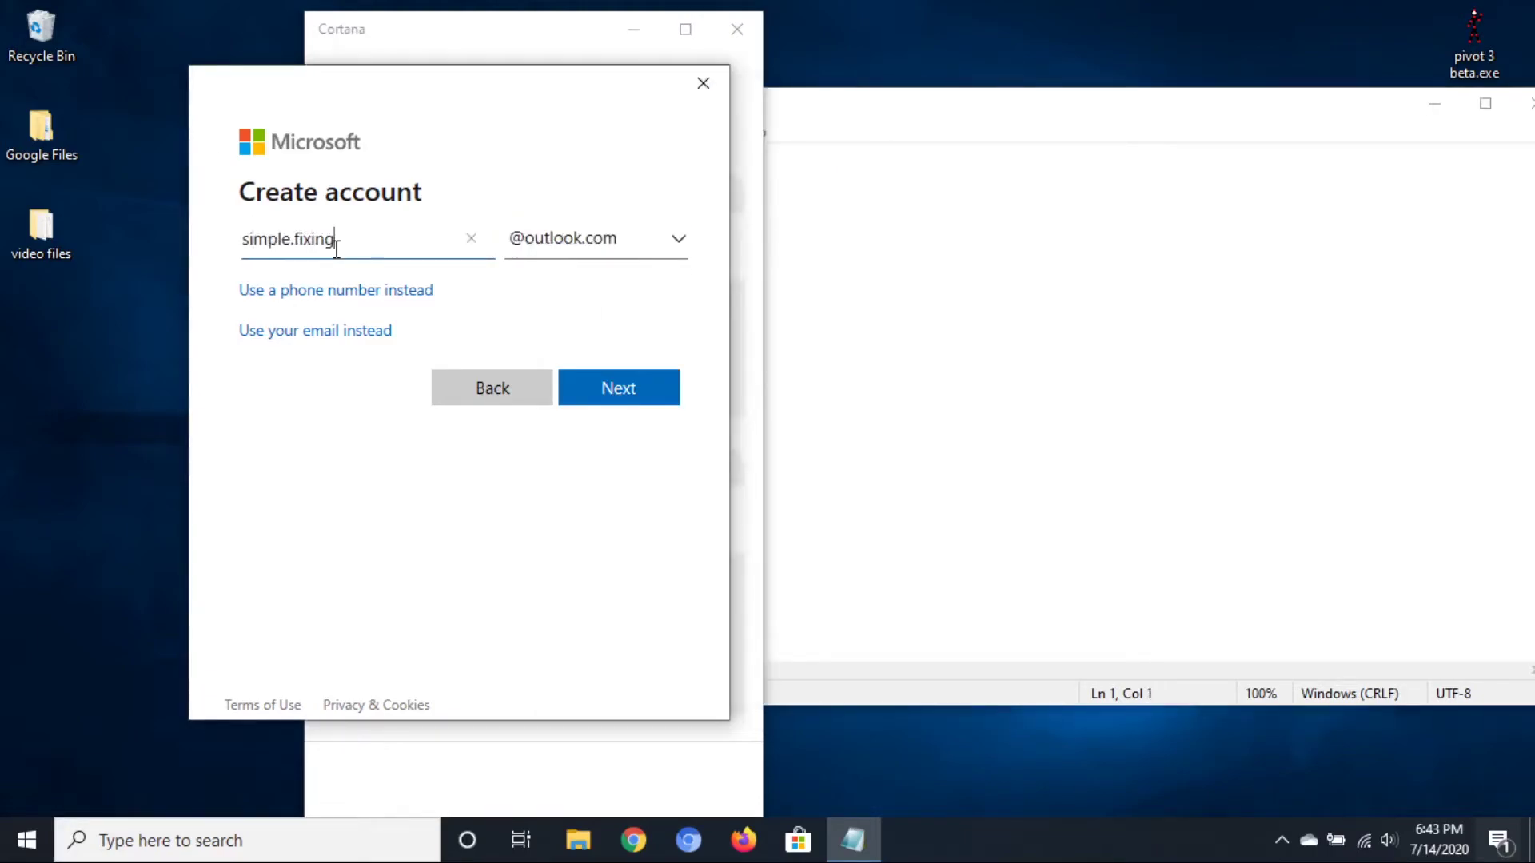
left_click(609, 387)
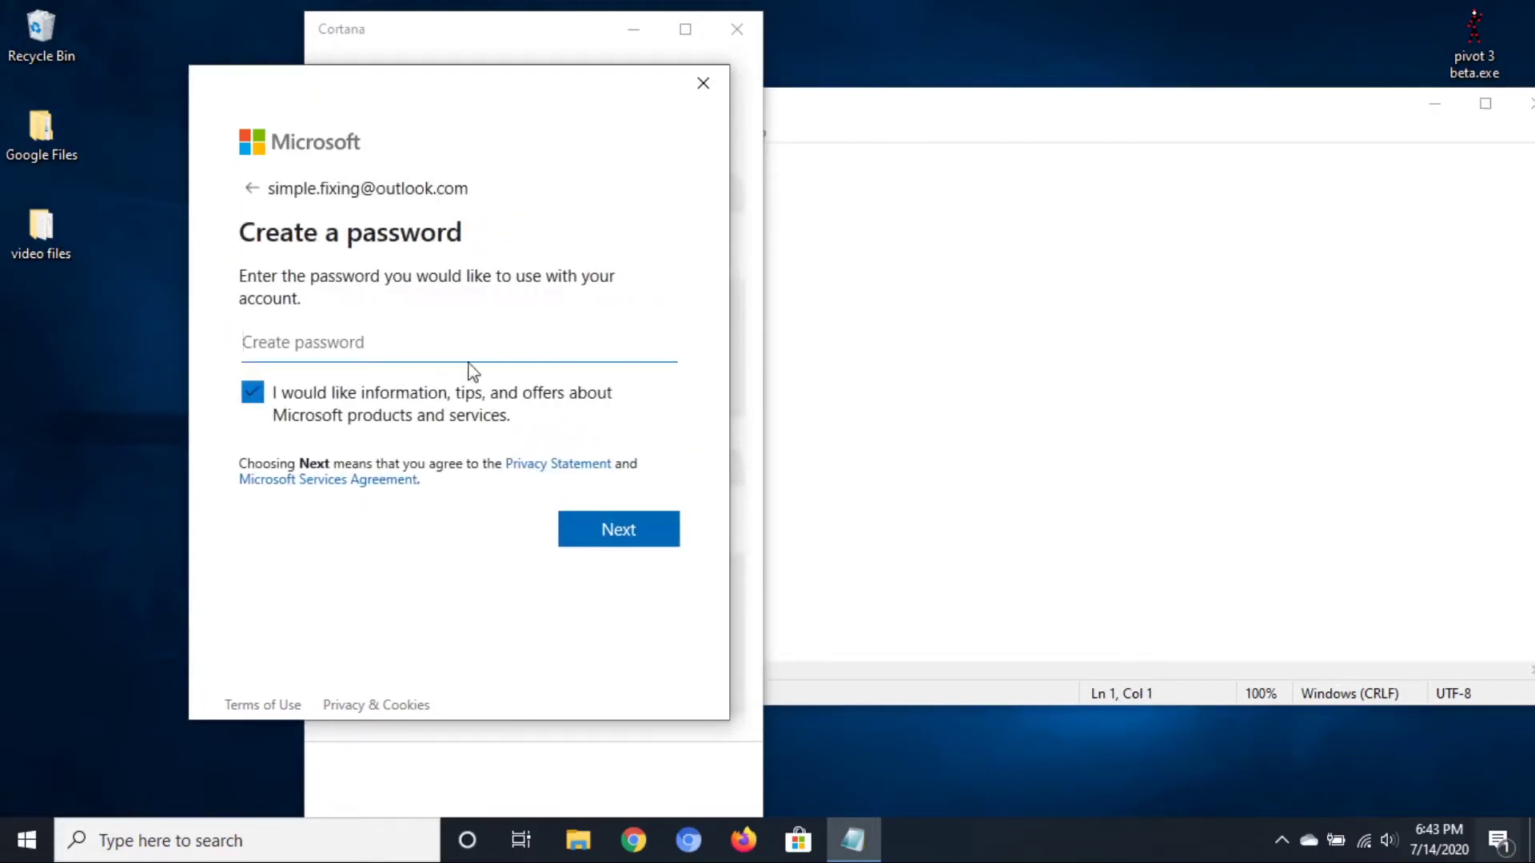
key("alt+Tab")
type("Your passwo")
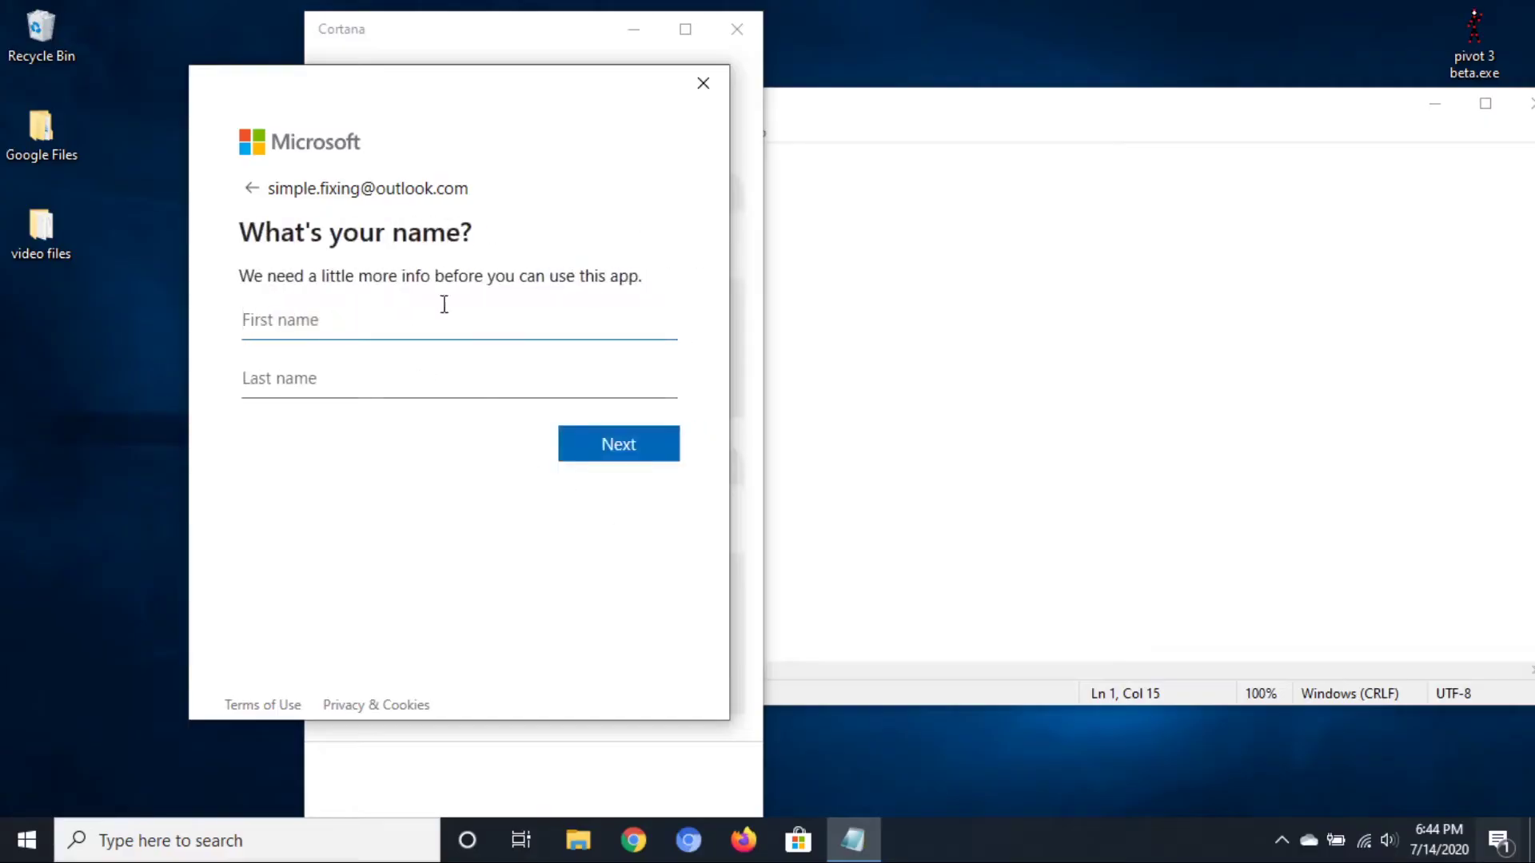
Fill in the first and last name and continue to the birth date page
key("Return")
key("BackSpace")
key("BackSpace")
key("BackSpace")
key("BackSpace")
key("BackSpace")
key("BackSpace")
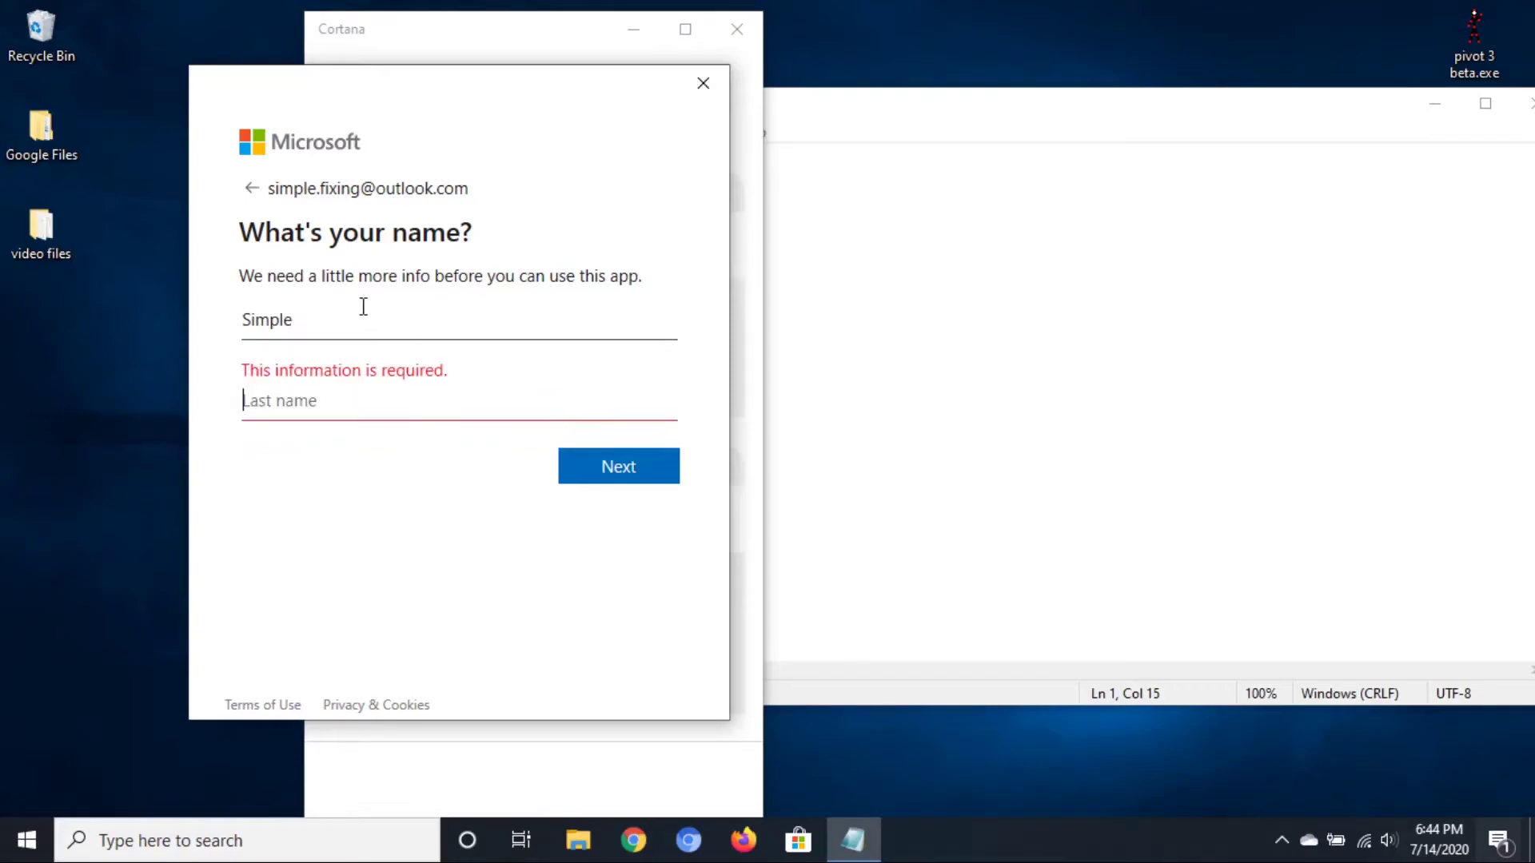
left_click(602, 446)
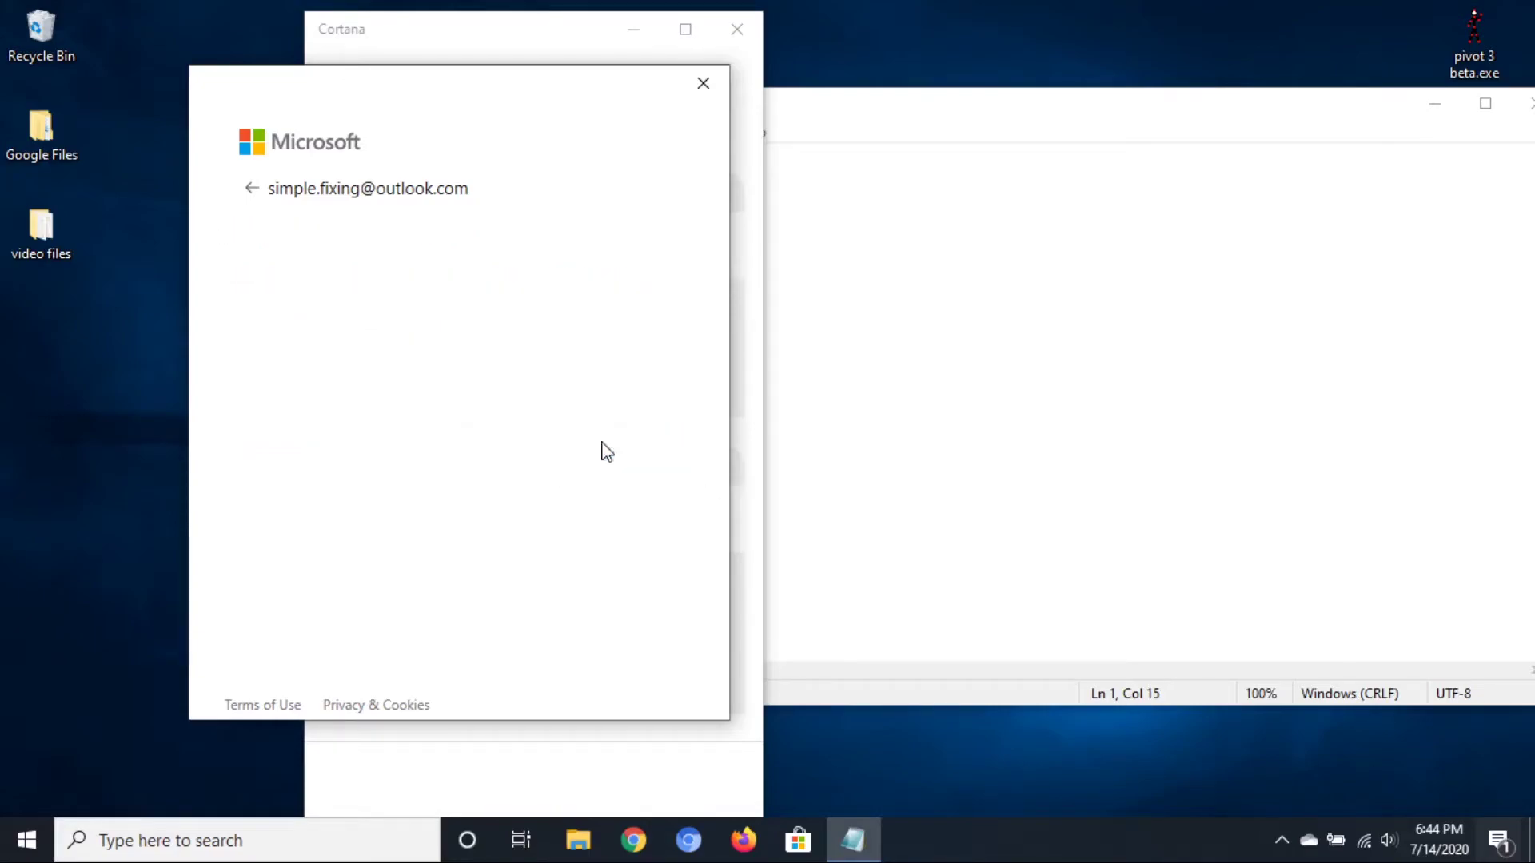
left_click(956, 326)
left_click(442, 304)
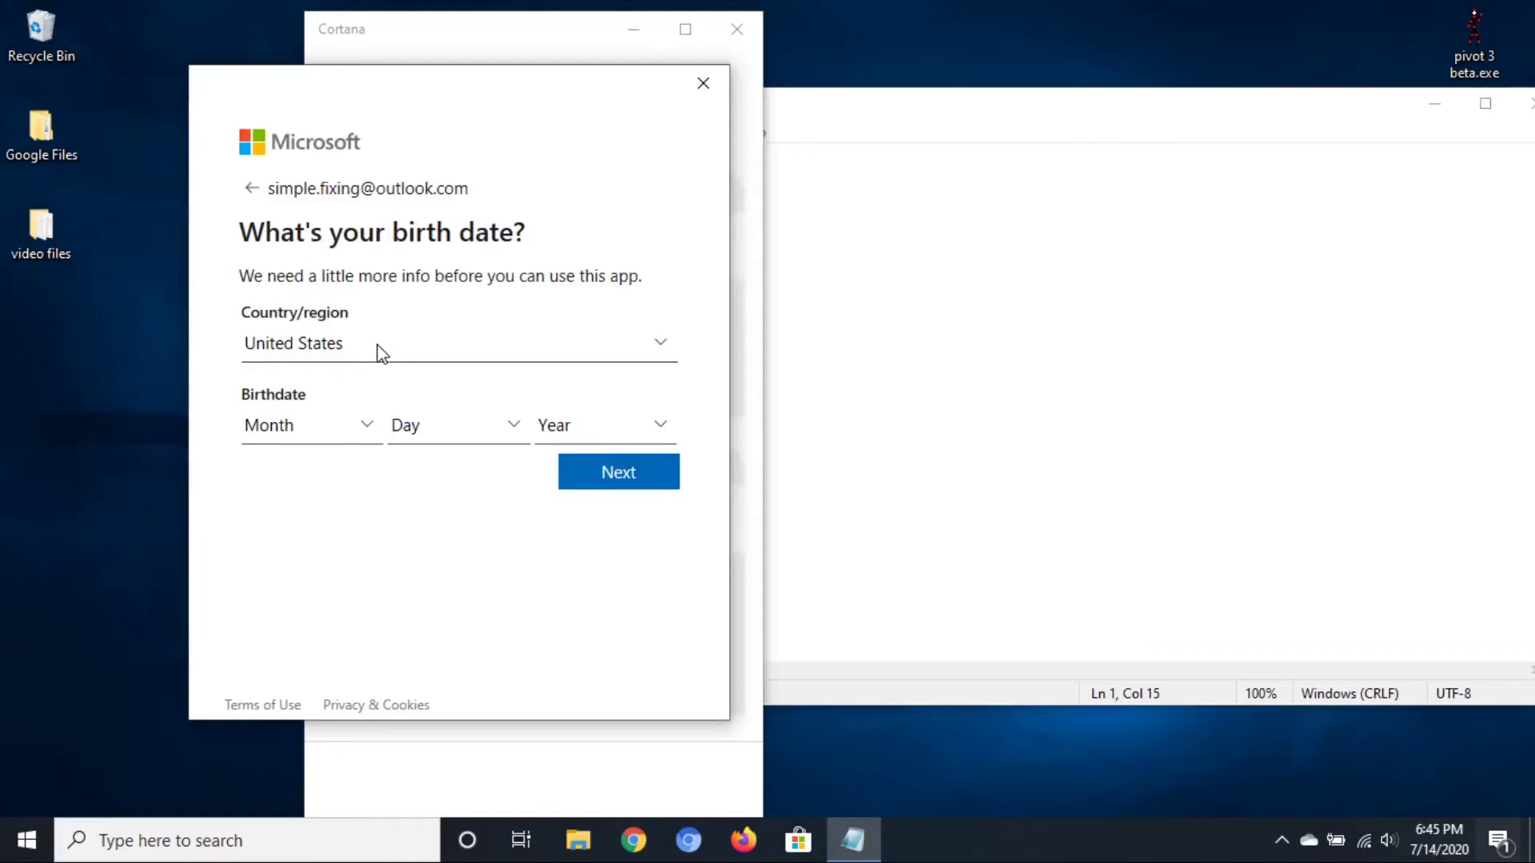
Narrate that the country/region is prefilled based on where you are
left_click(963, 298)
key("BackSpace")
key("BackSpace")
key("BackSpace")
key("BackSpace")
key("BackSpace")
key("BackSpace")
key("BackSpace")
key("BackSpace")
key("BackSpace")
key("BackSpace")
key("BackSpace")
key("BackSpace")
key("BackSpace")
key("BackSpace")
type("somet")
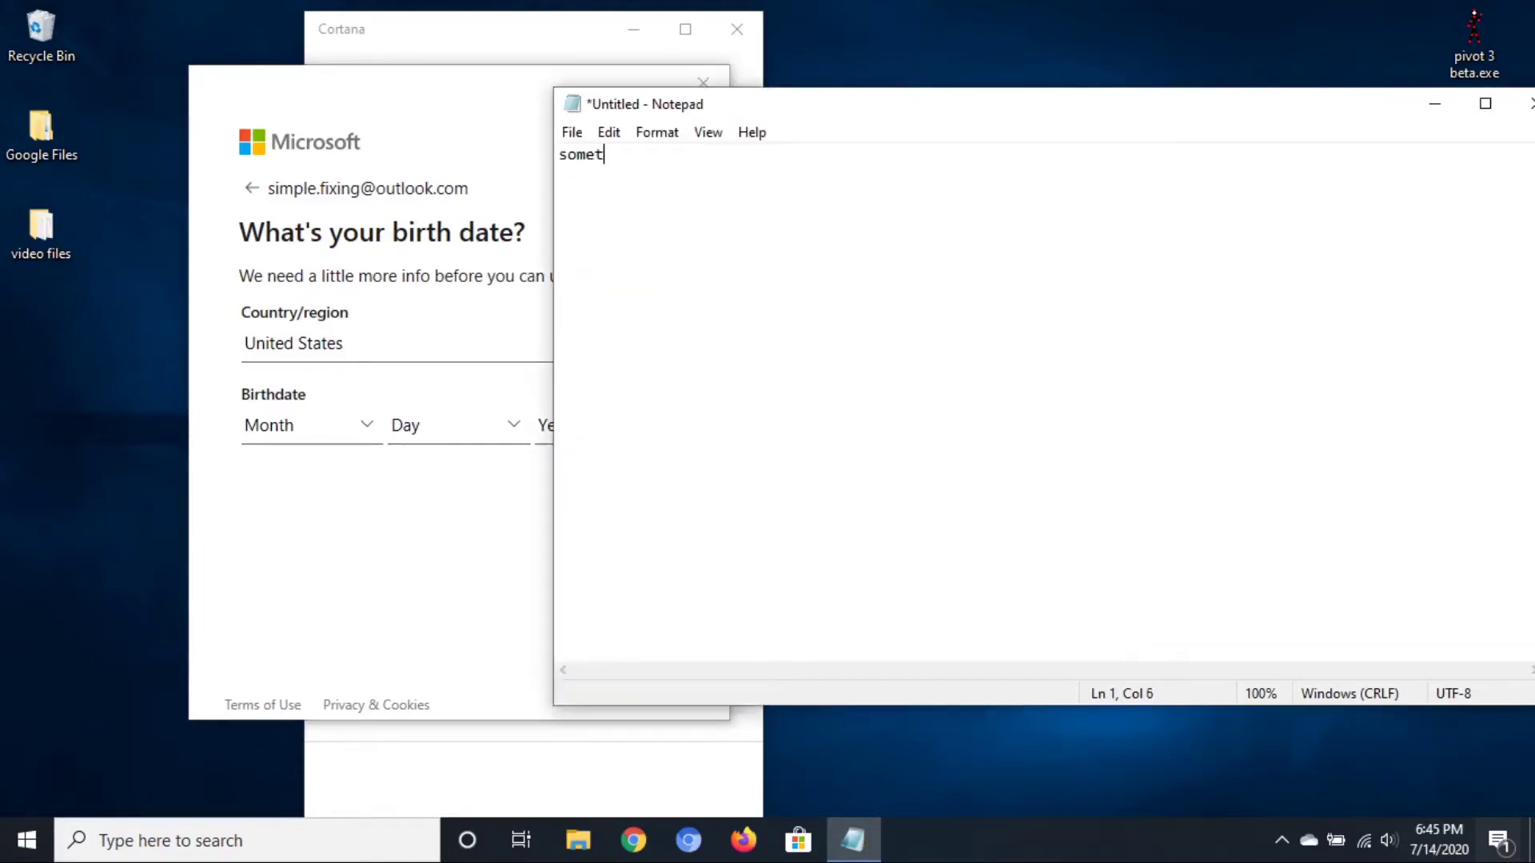
key("BackSpace")
key("BackSpace")
key("BackSpace")
key("BackSpace")
key("BackSpace")
type("it will start with your c")
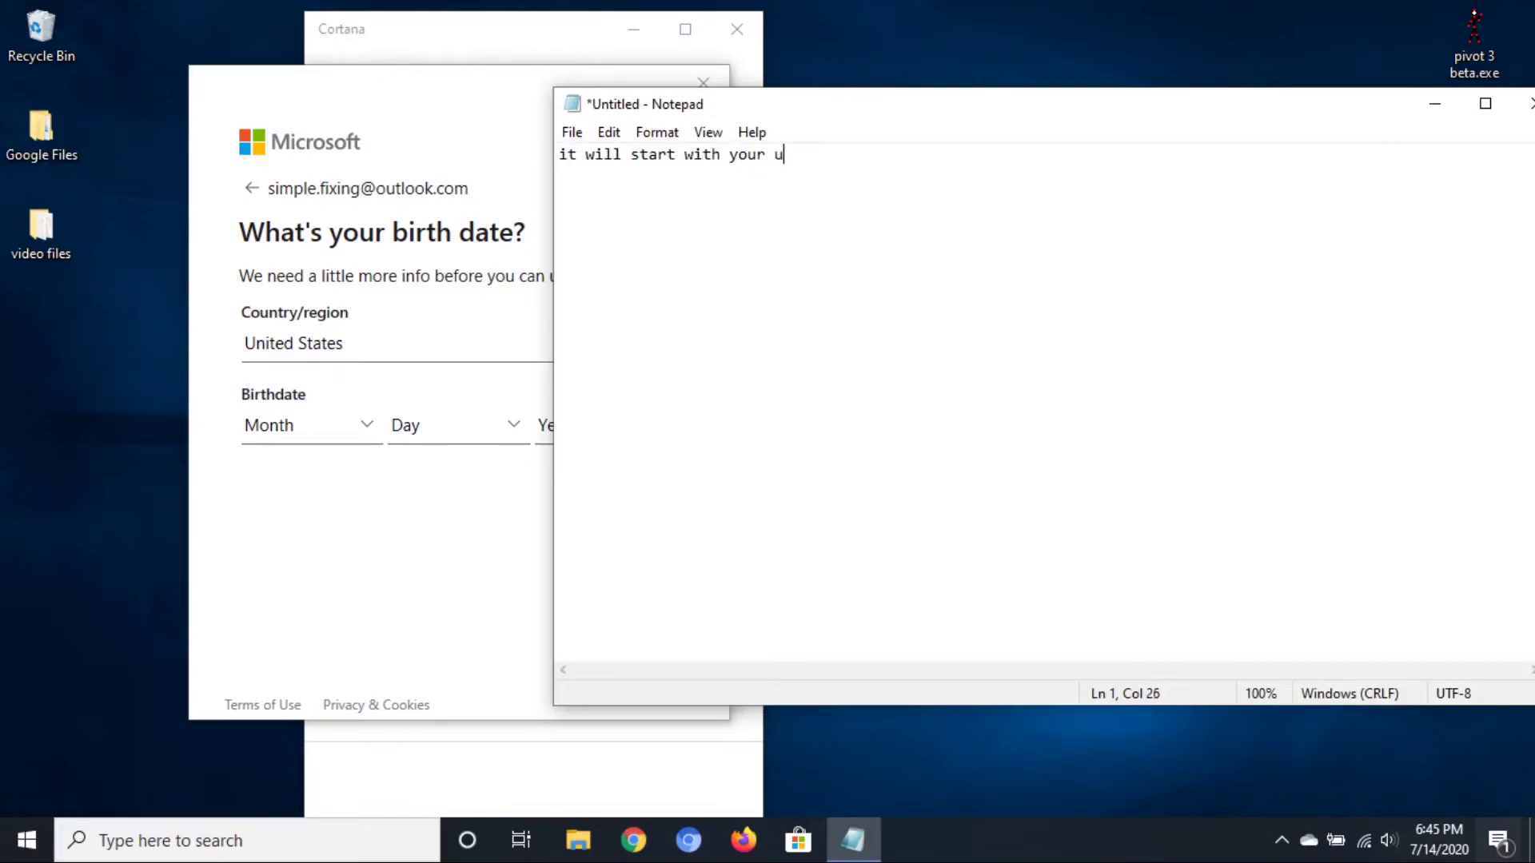
type("ount")
key("BackSpace")
type("ntry ")
type("region based on where")
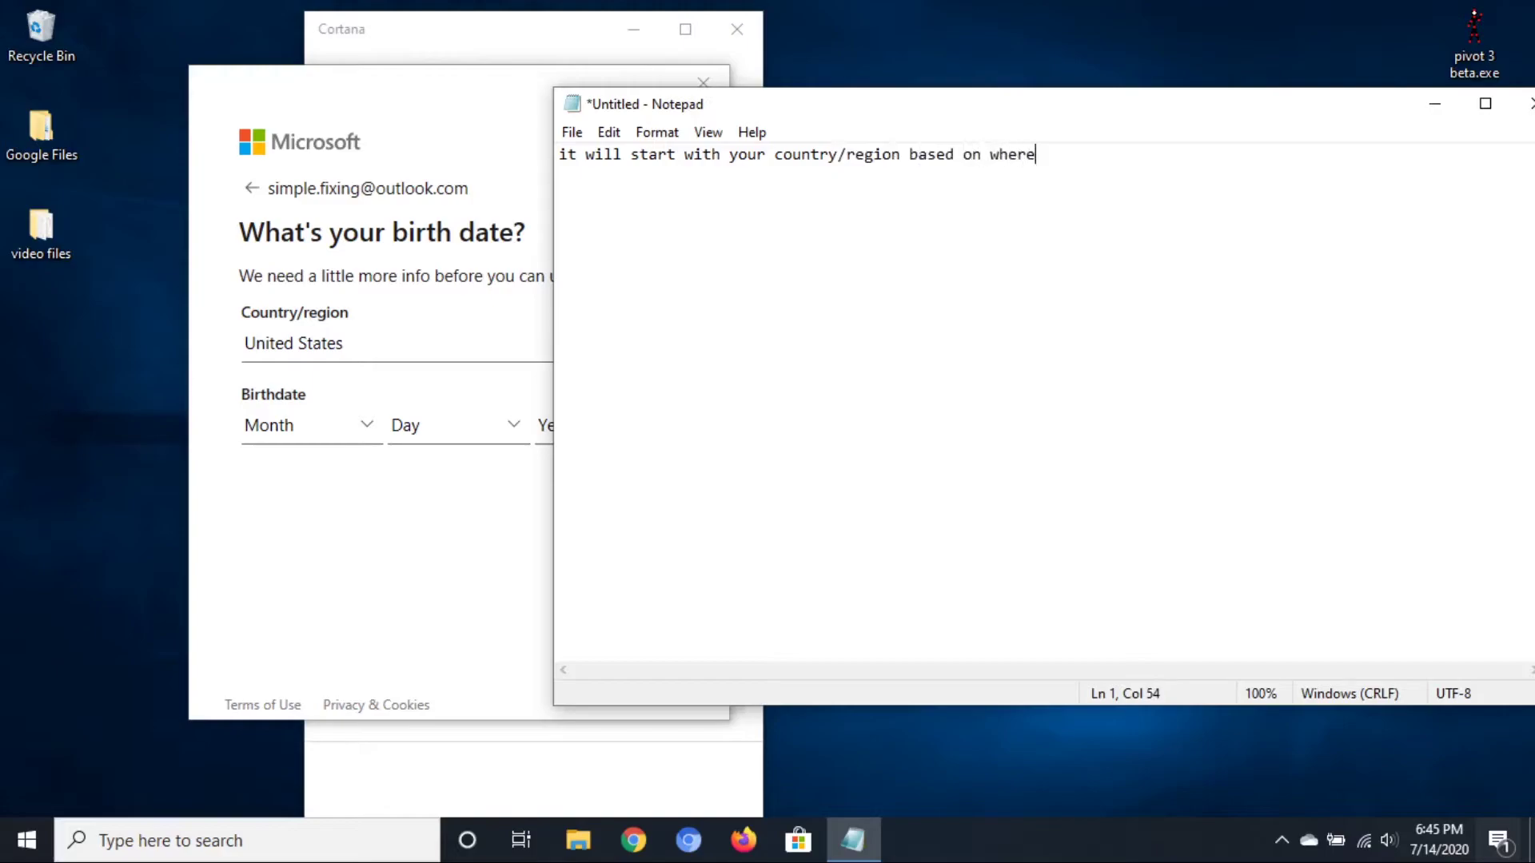
type(" yo")
key("ctrl+a")
key("Delete")
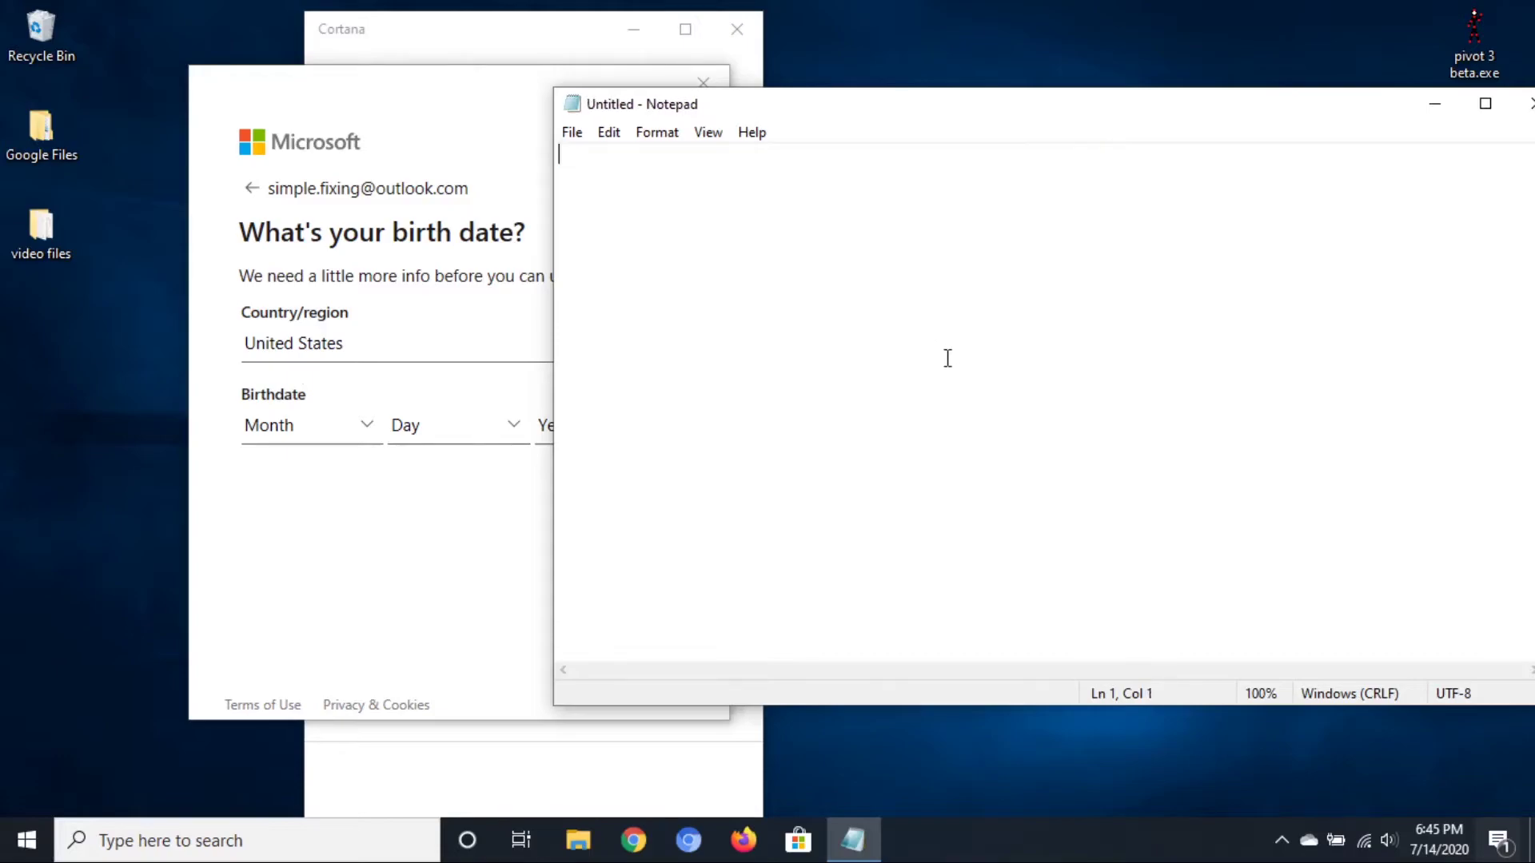
key("ctrl+z")
left_click(304, 476)
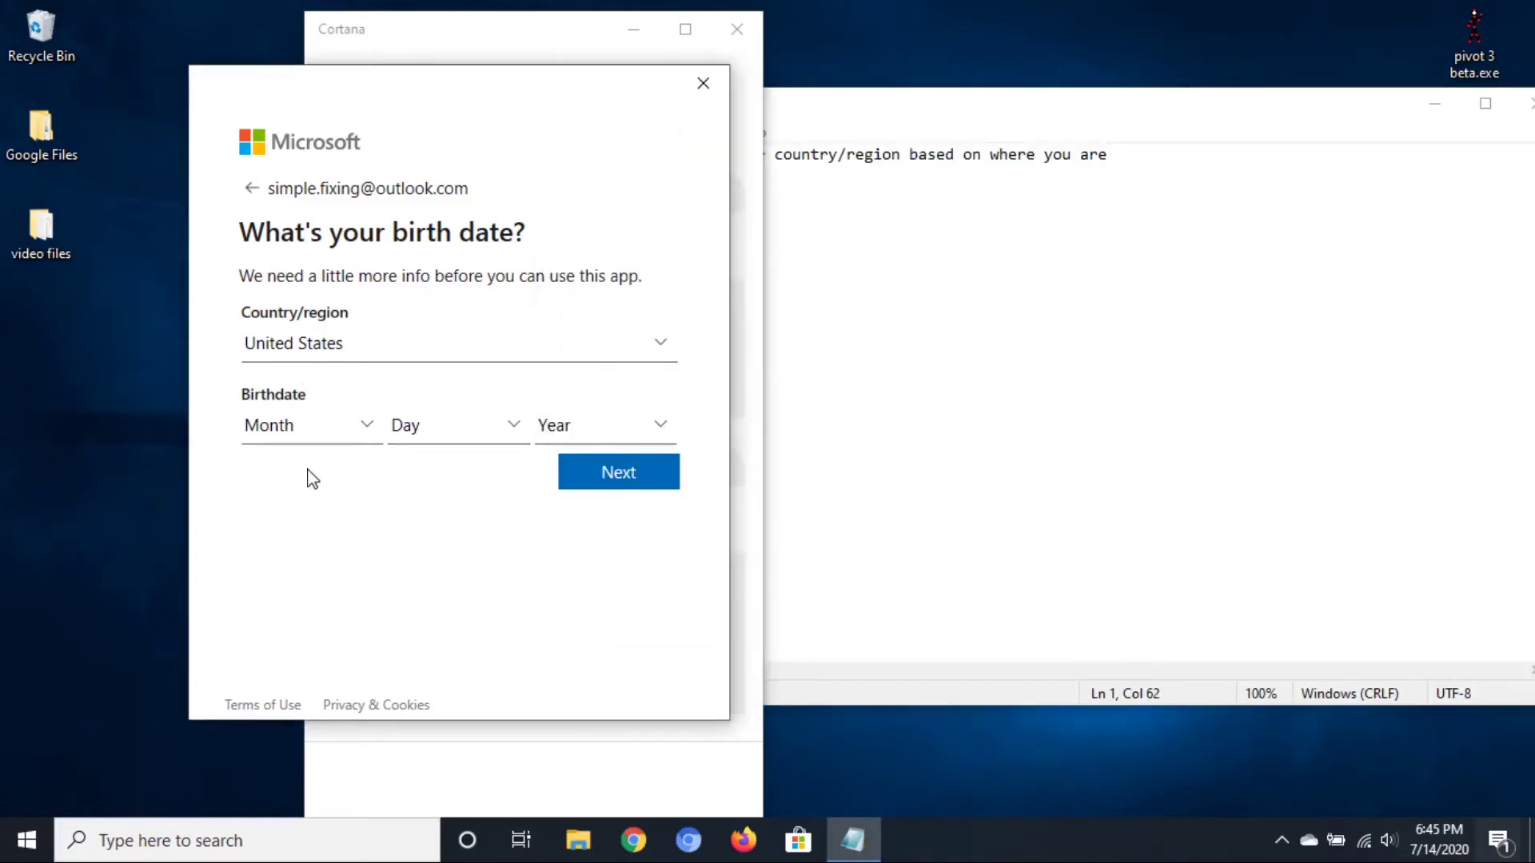
left_click(308, 430)
left_click(332, 541)
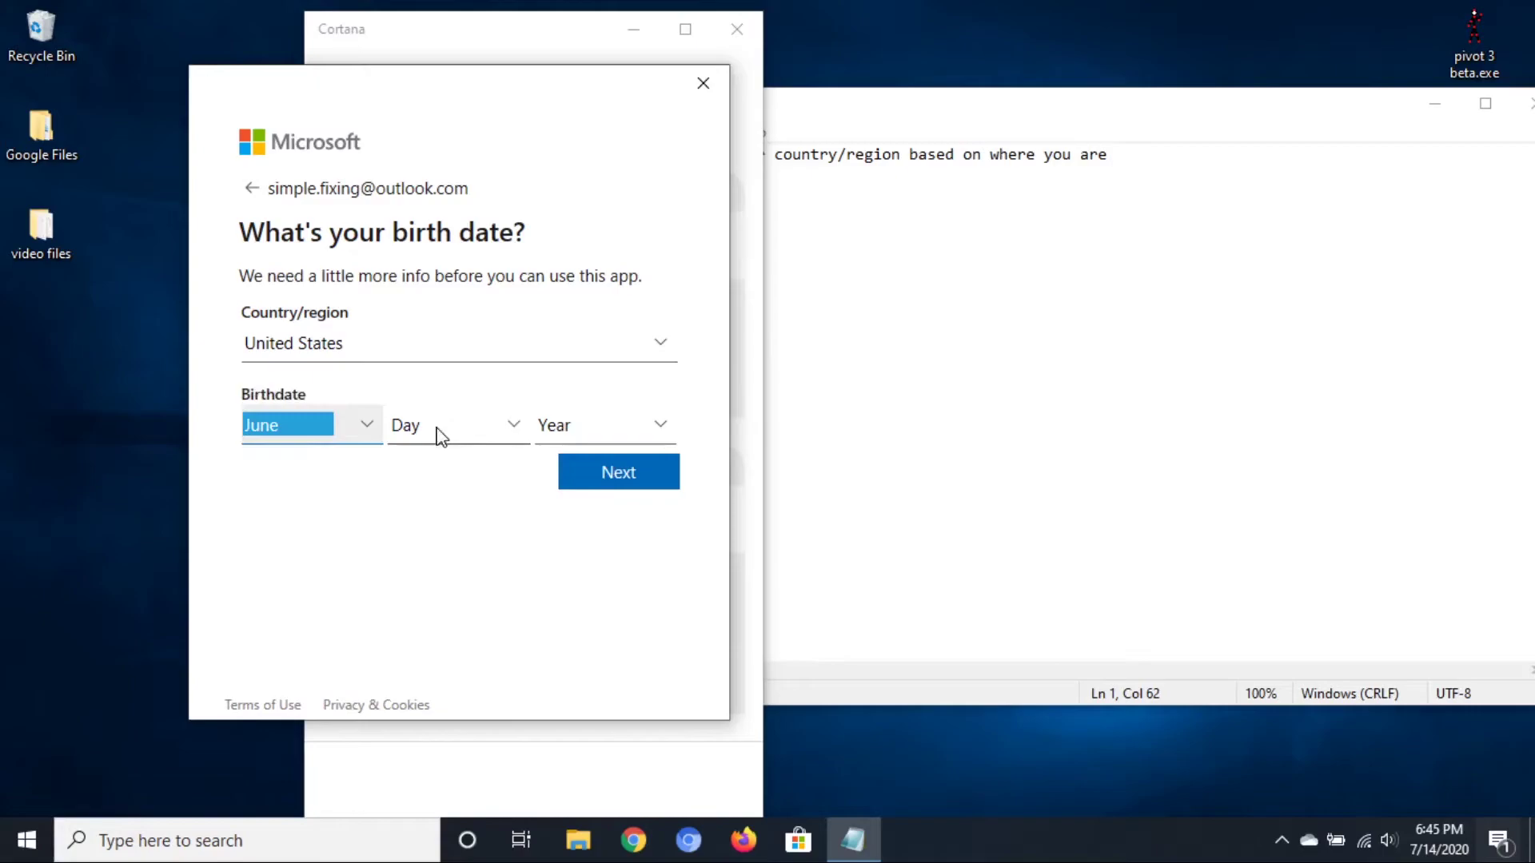
left_click(438, 431)
scroll(432, 632, "down", 2)
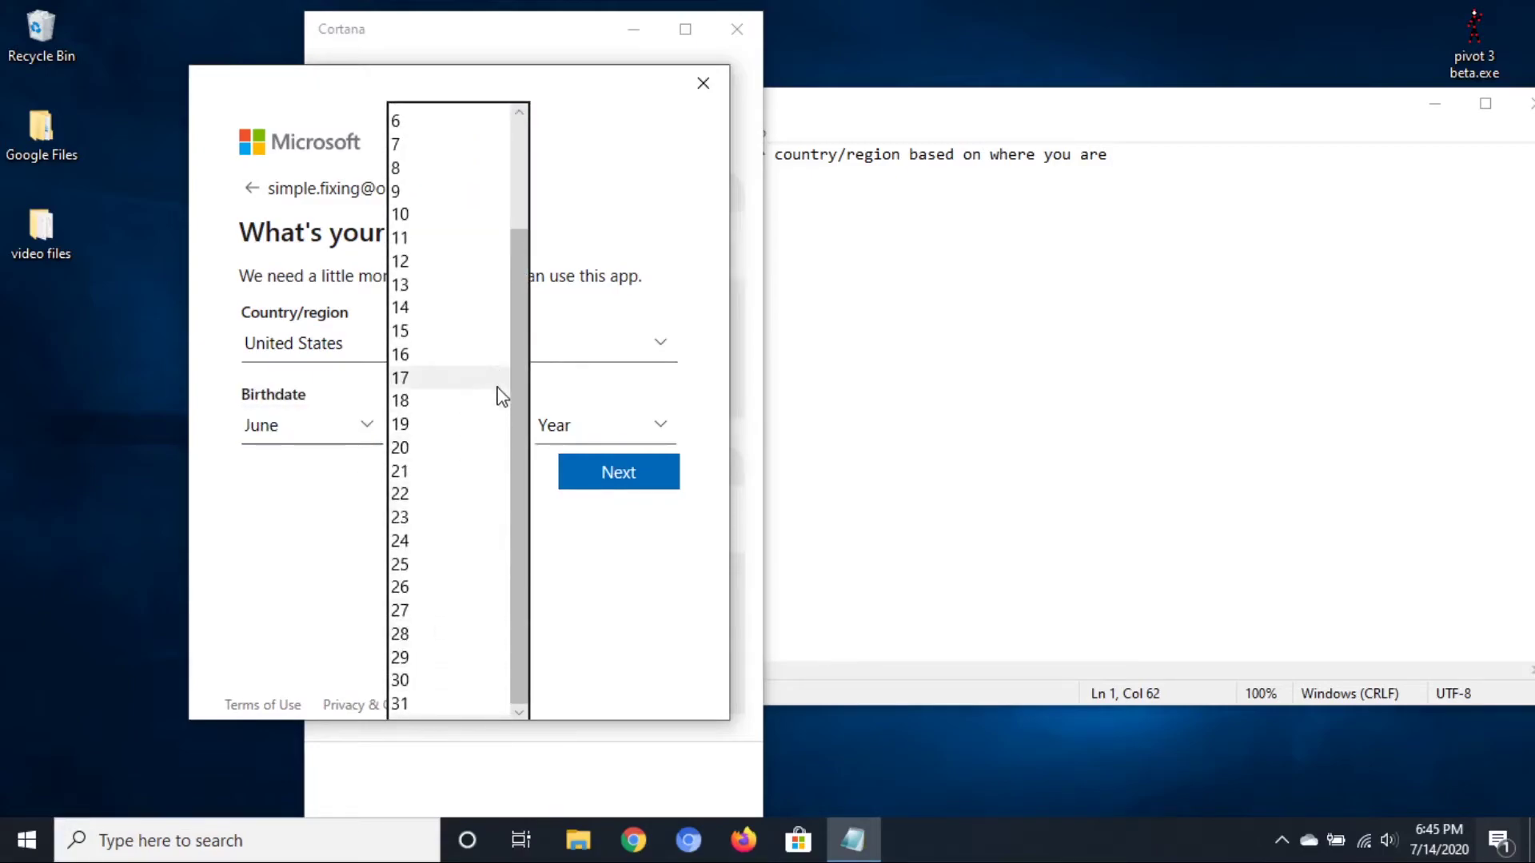
left_click(480, 308)
left_click(596, 425)
scroll(599, 464, "down", 6)
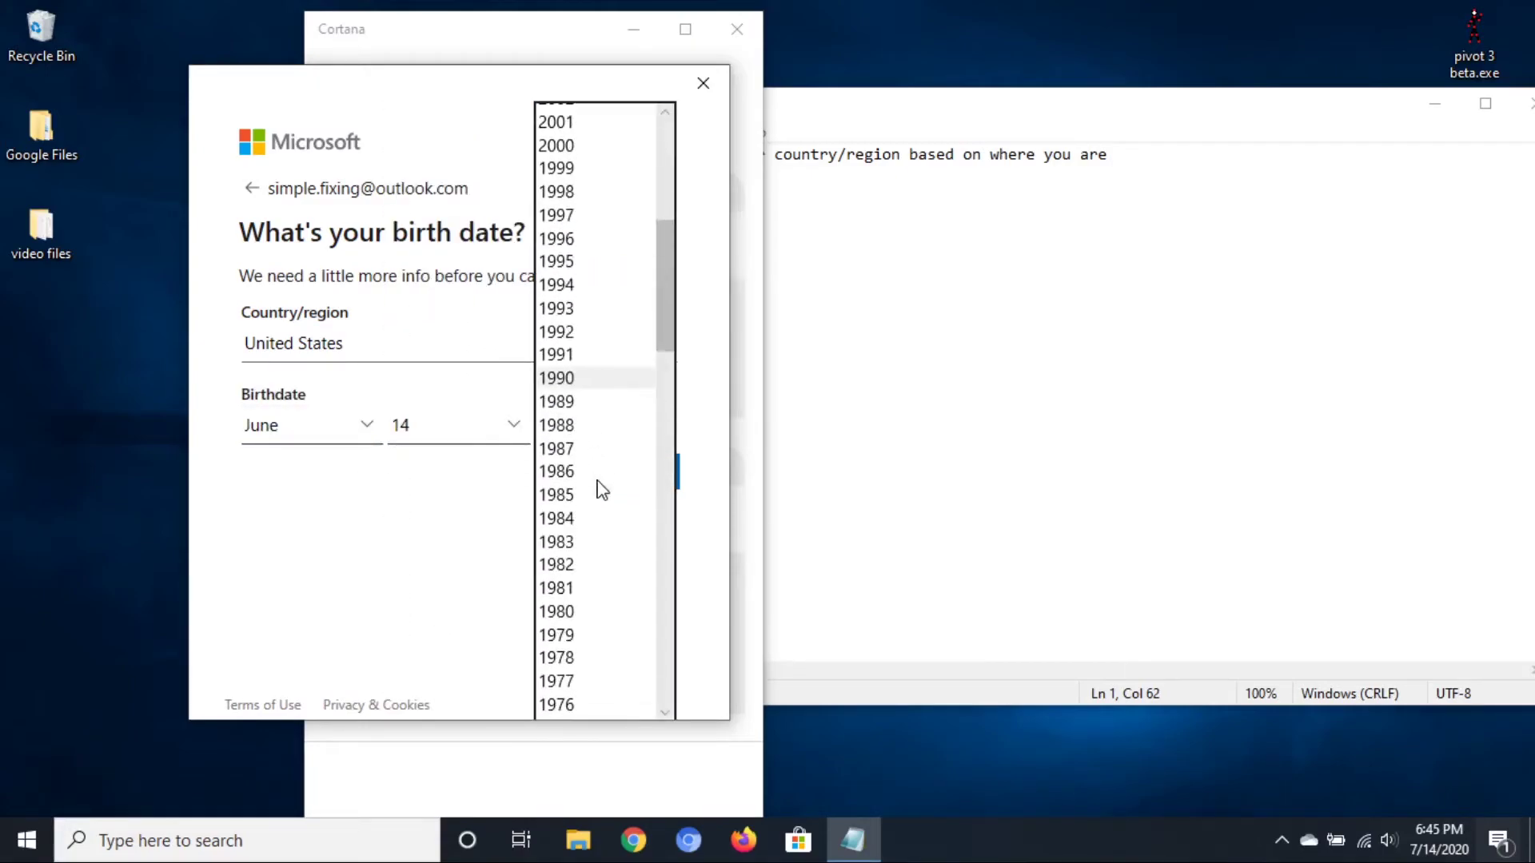
left_click(579, 310)
Narrate choosing the country/region and that the birthdate must meet the guidelines
left_click(1050, 160)
key("ctrl+a")
type("ch")
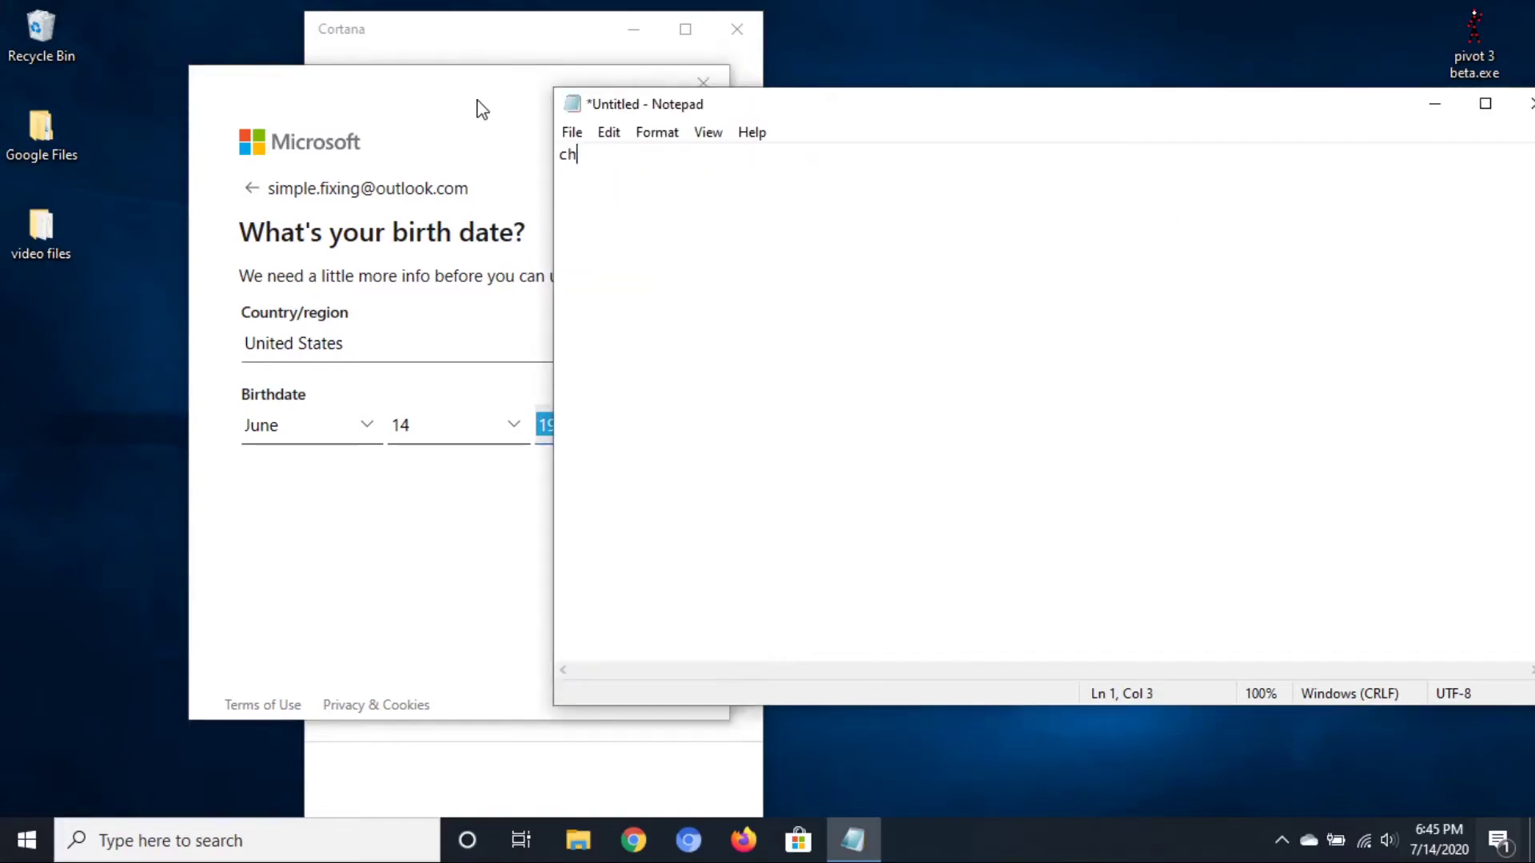
type("oose your country/region")
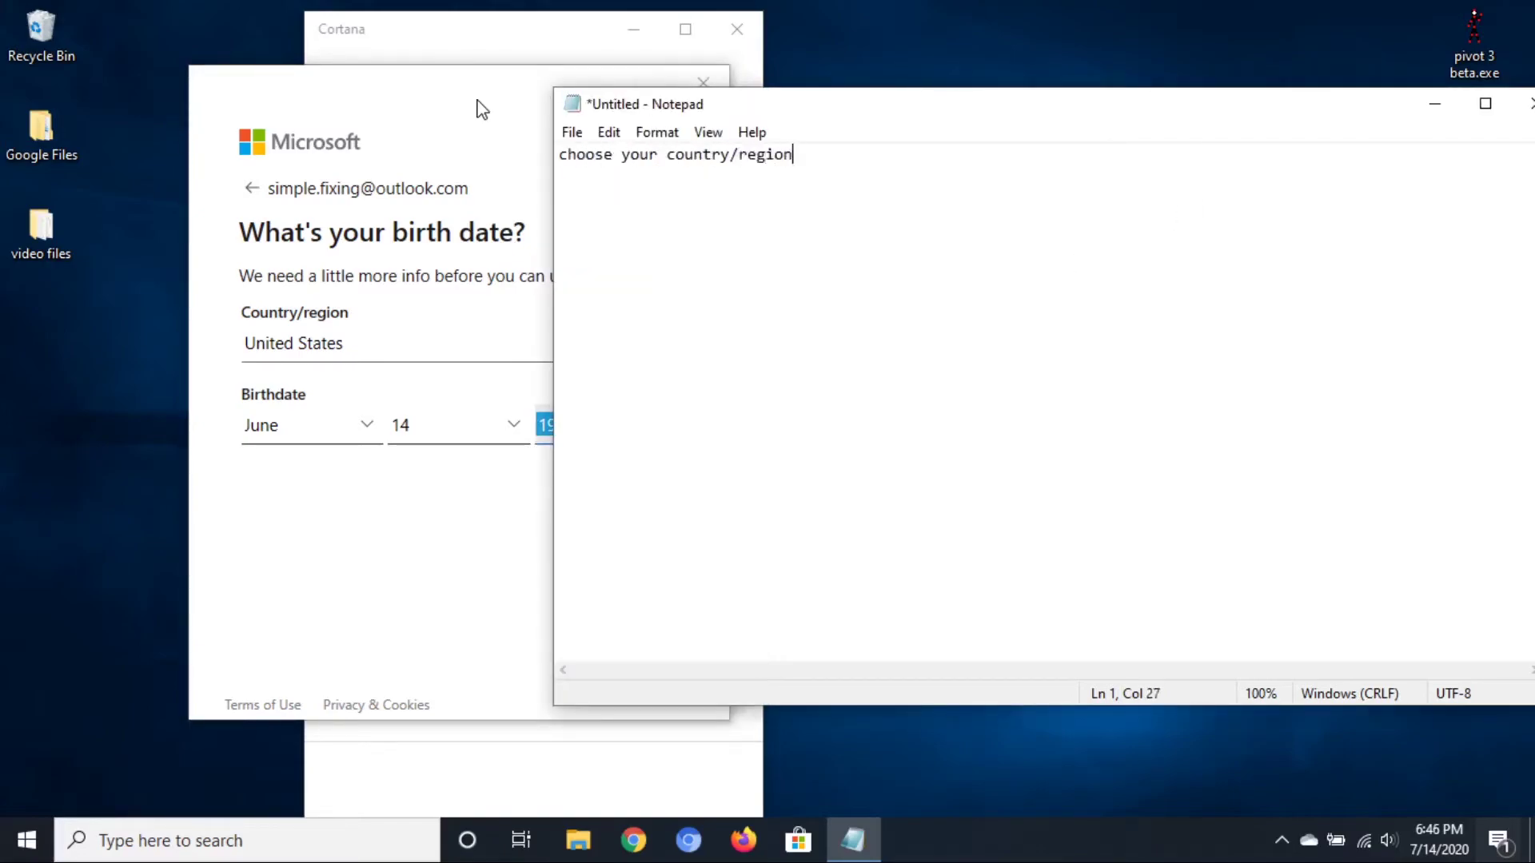
type(" but sometimes it will automati")
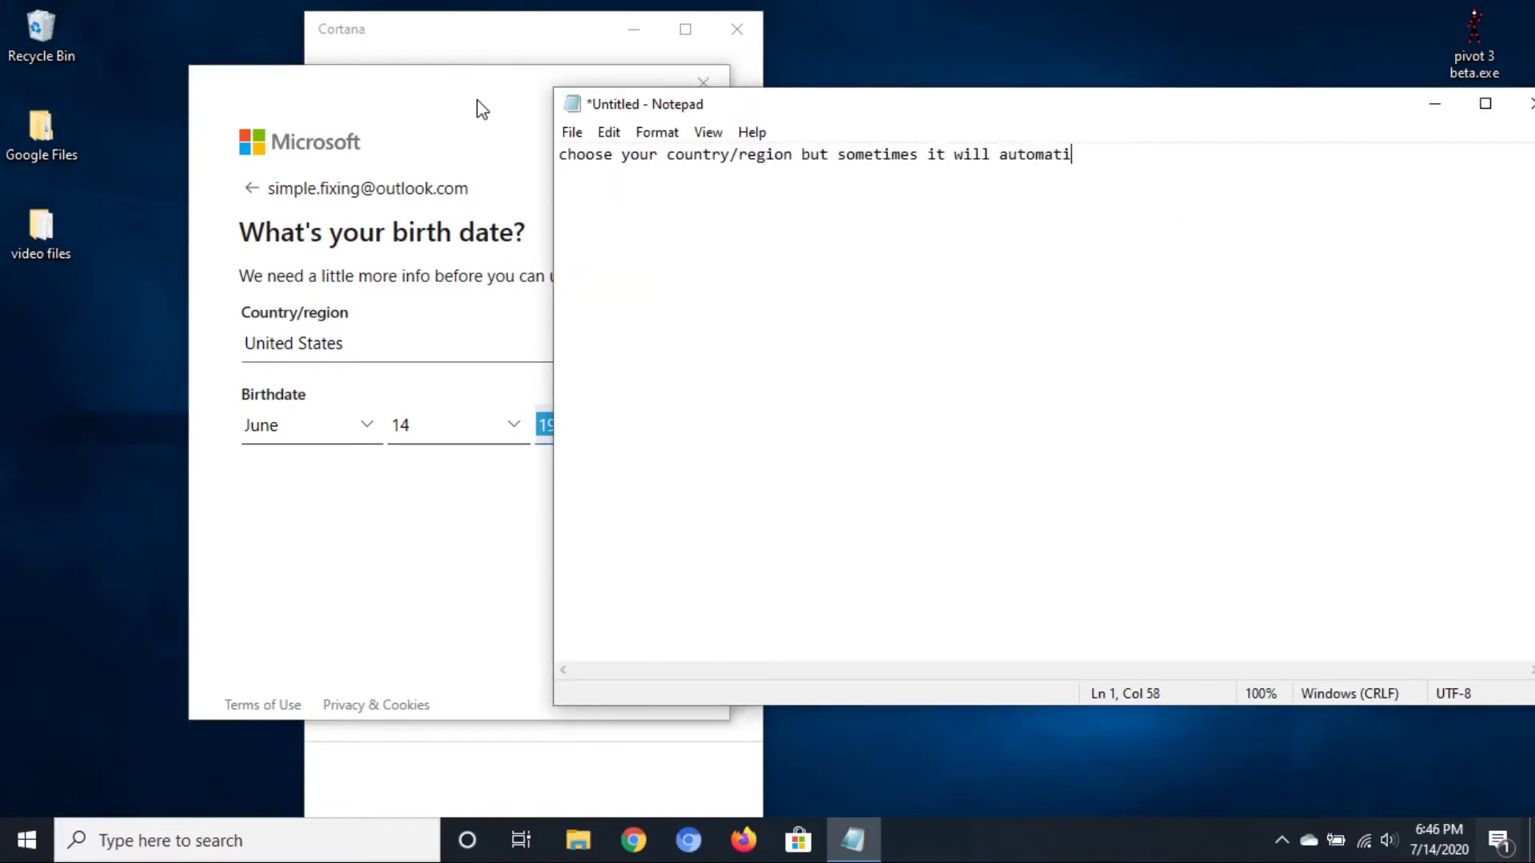
type("cally fill in by itself")
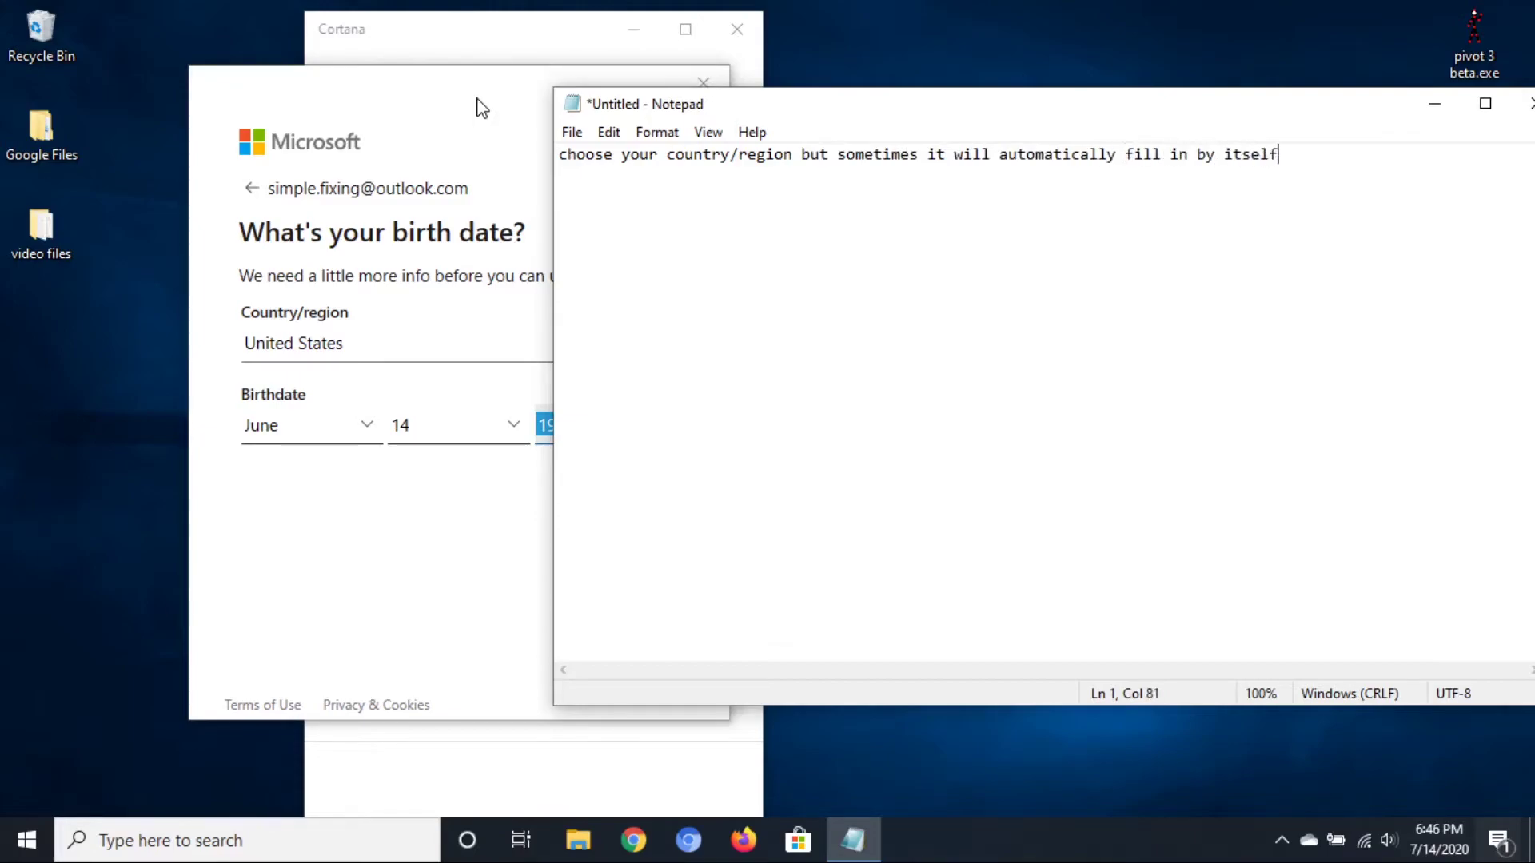
key("ctrl+a")
type("then you ")
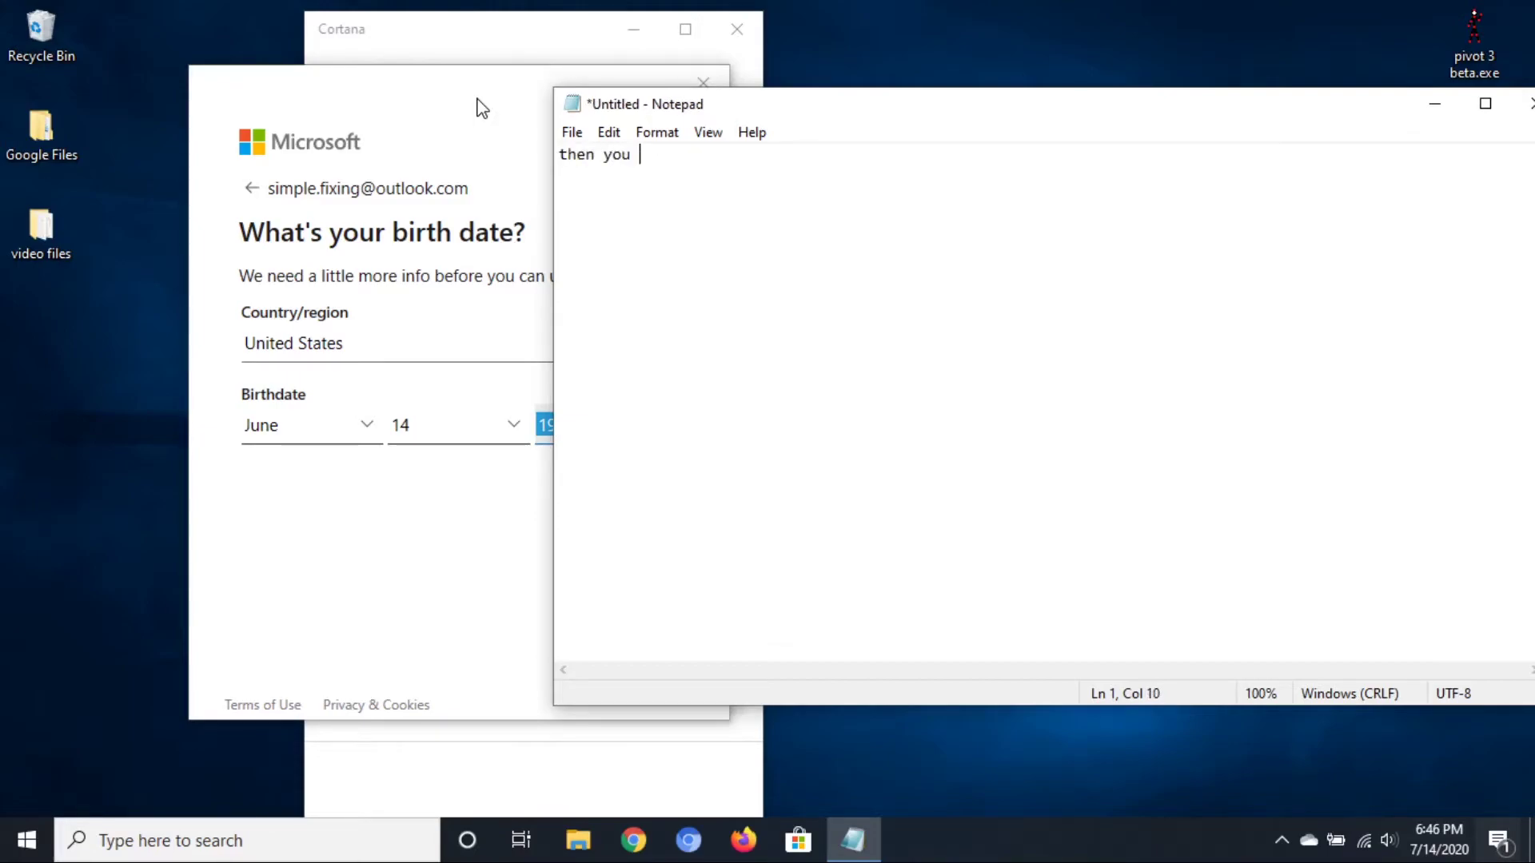
type("brihdat")
key("BackSpace")
key("BackSpace")
key("BackSpace")
key("BackSpace")
type("thdate, must be according to ")
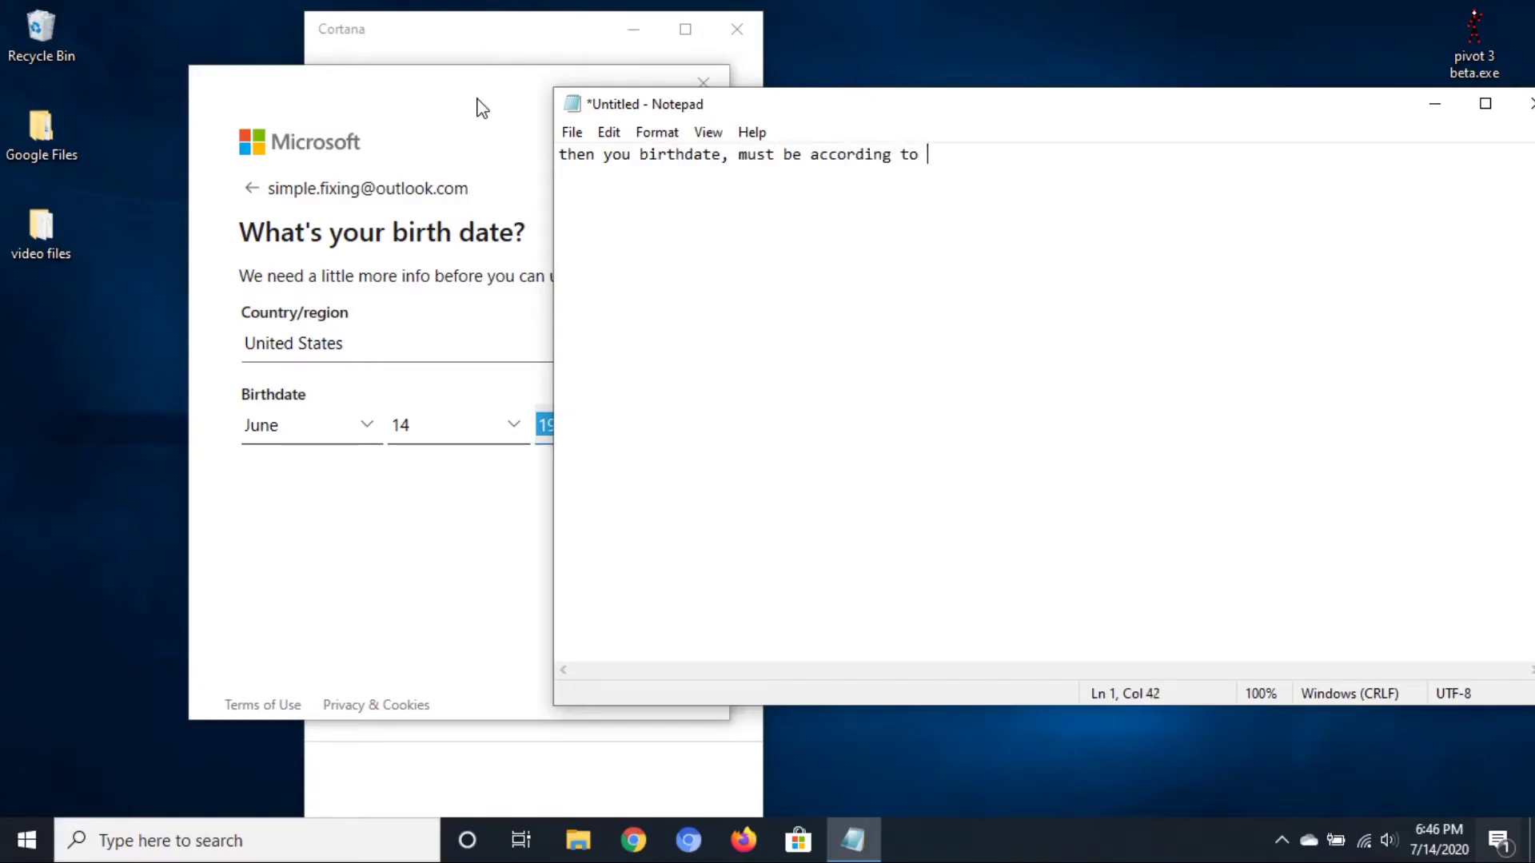
type("the guidlines i")
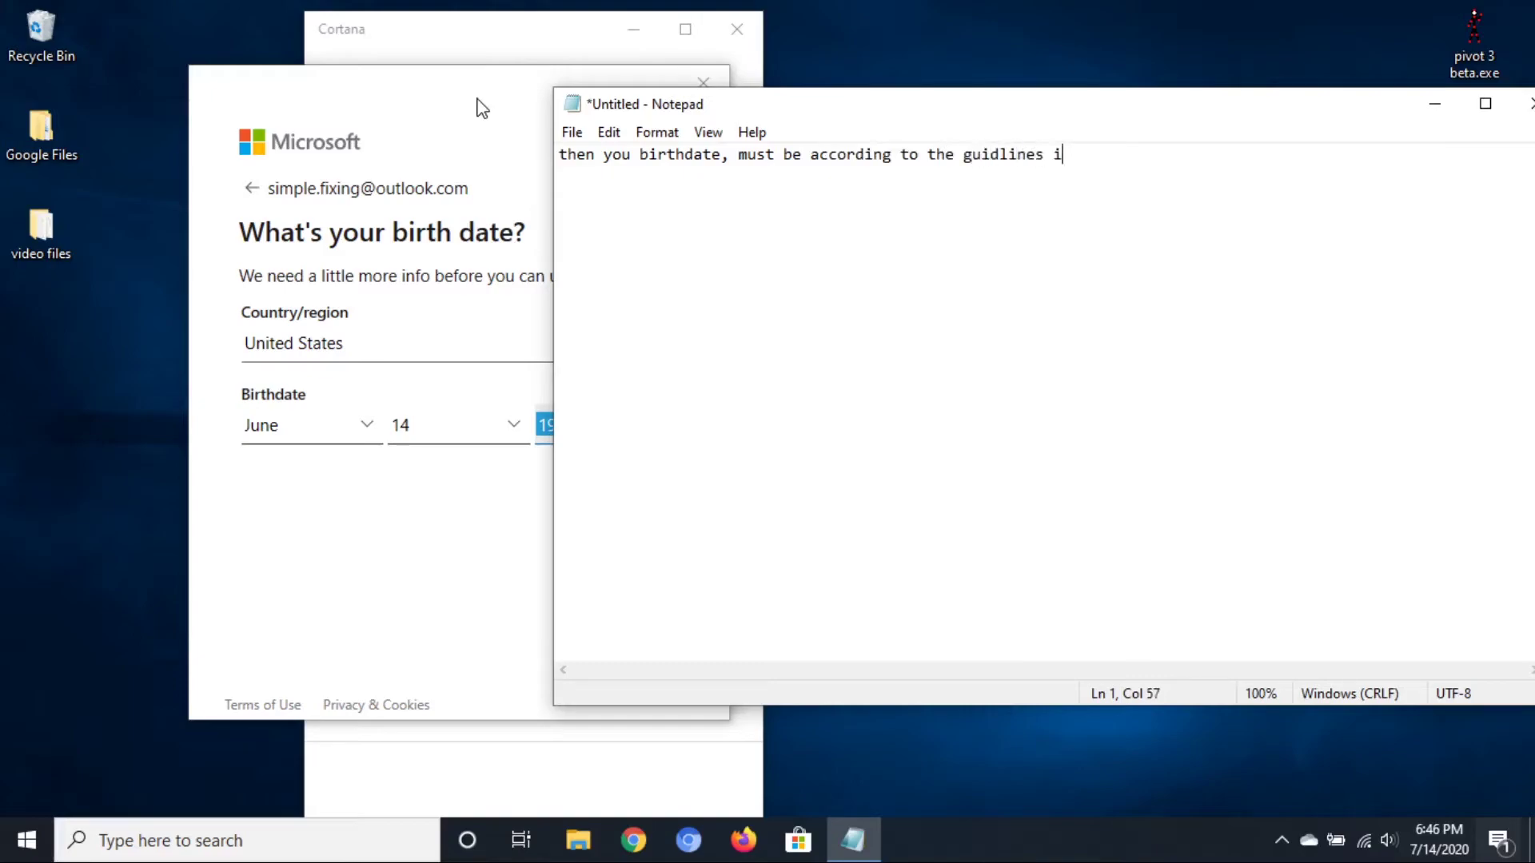
type("n or der to be pe")
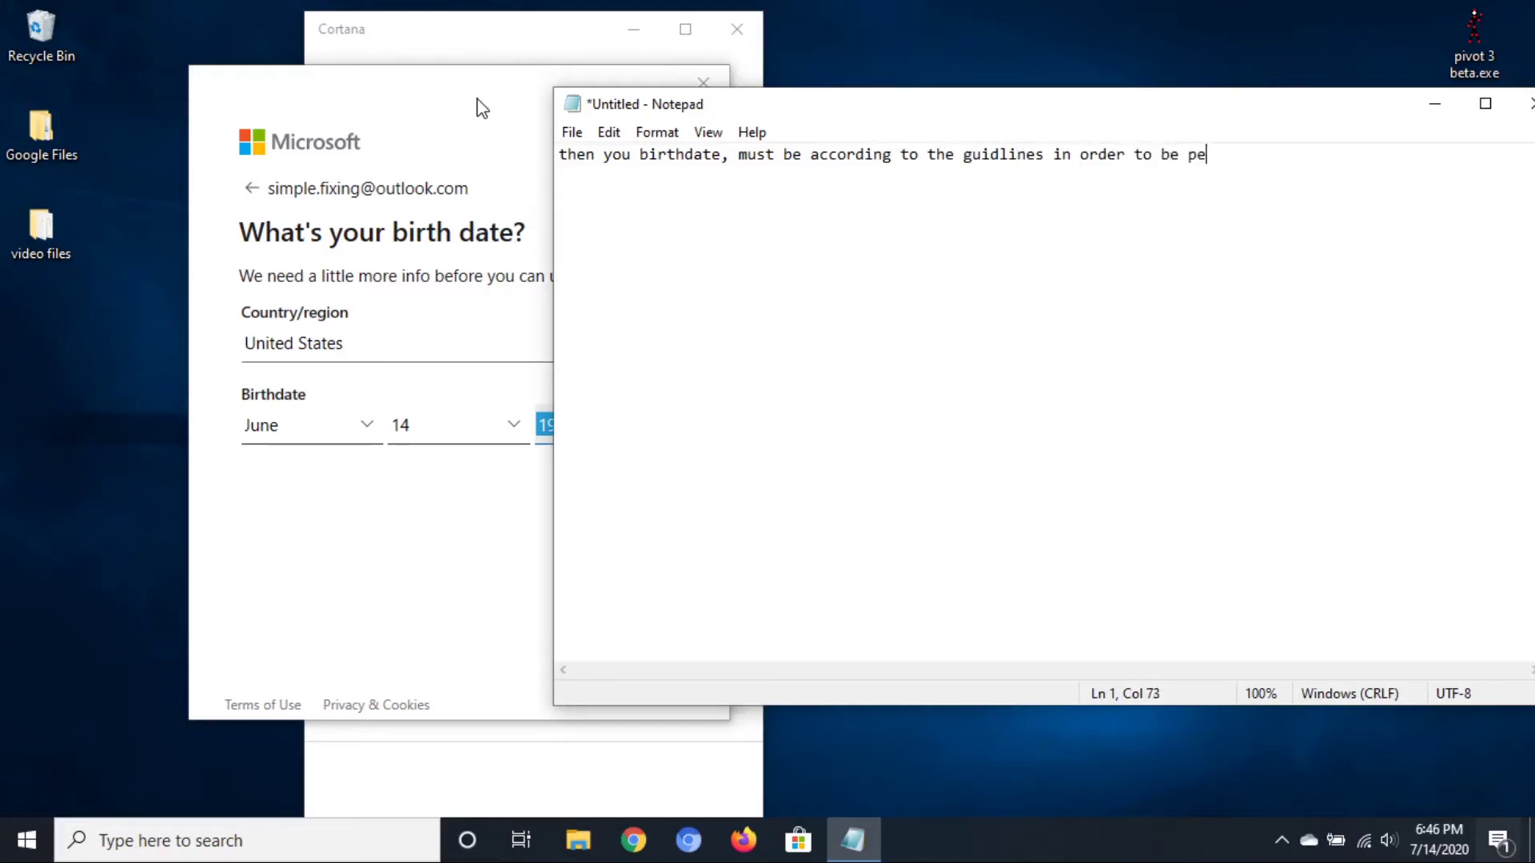
type("rmitted")
Add 'just keep that in mind', clear the note, and return to the birth-date page
key("ctrl+a")
type("just keep t")
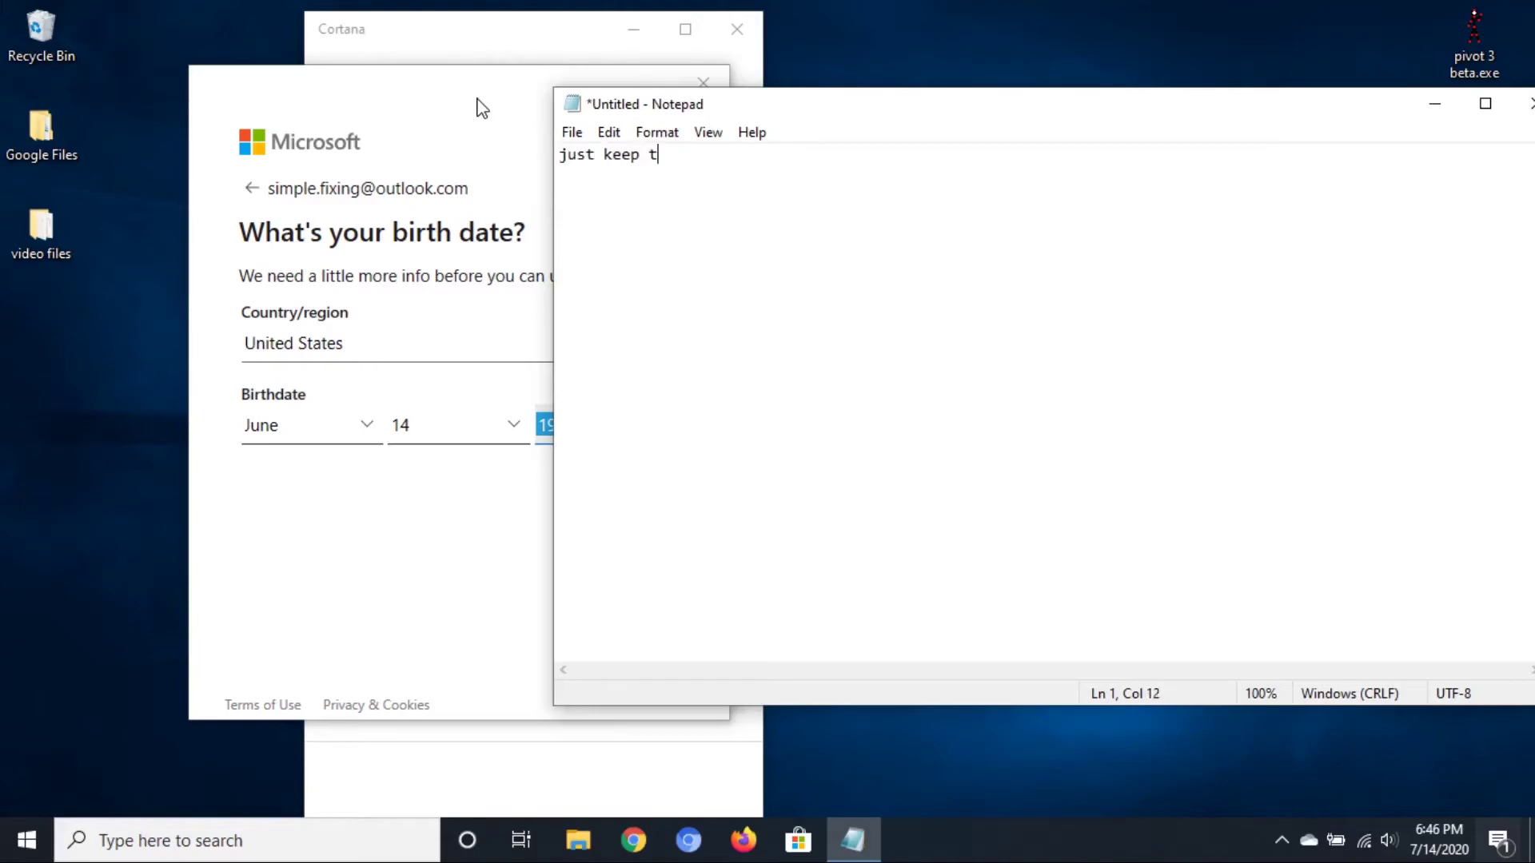
type("hat in mind")
key("ctrl+a")
key("BackSpace")
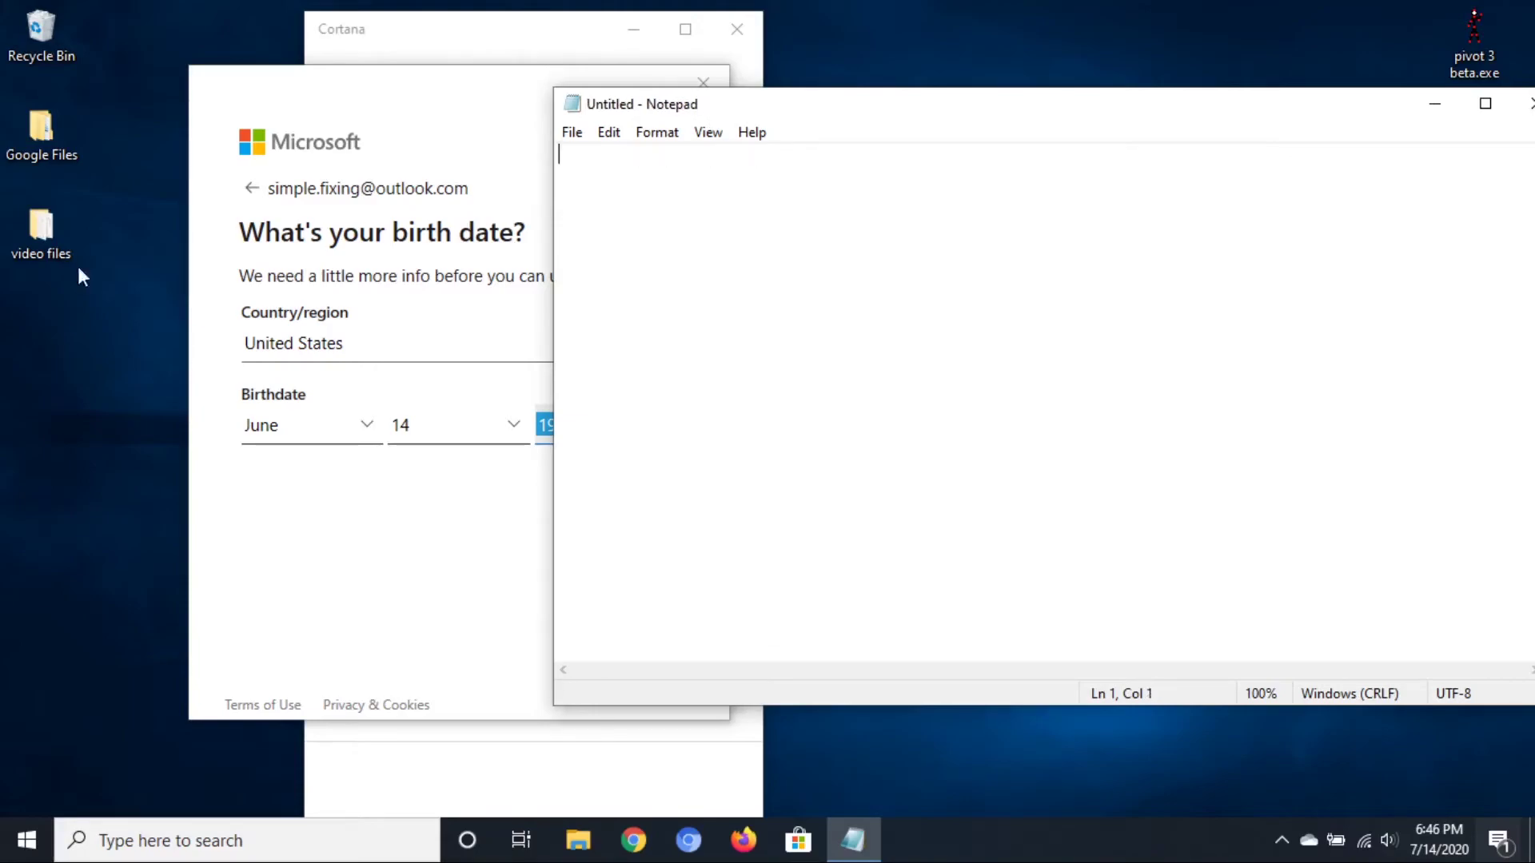
key("alt+Tab")
Submit the birth date and narrate 'this is Cortana BTW if you don't know'
left_click(609, 480)
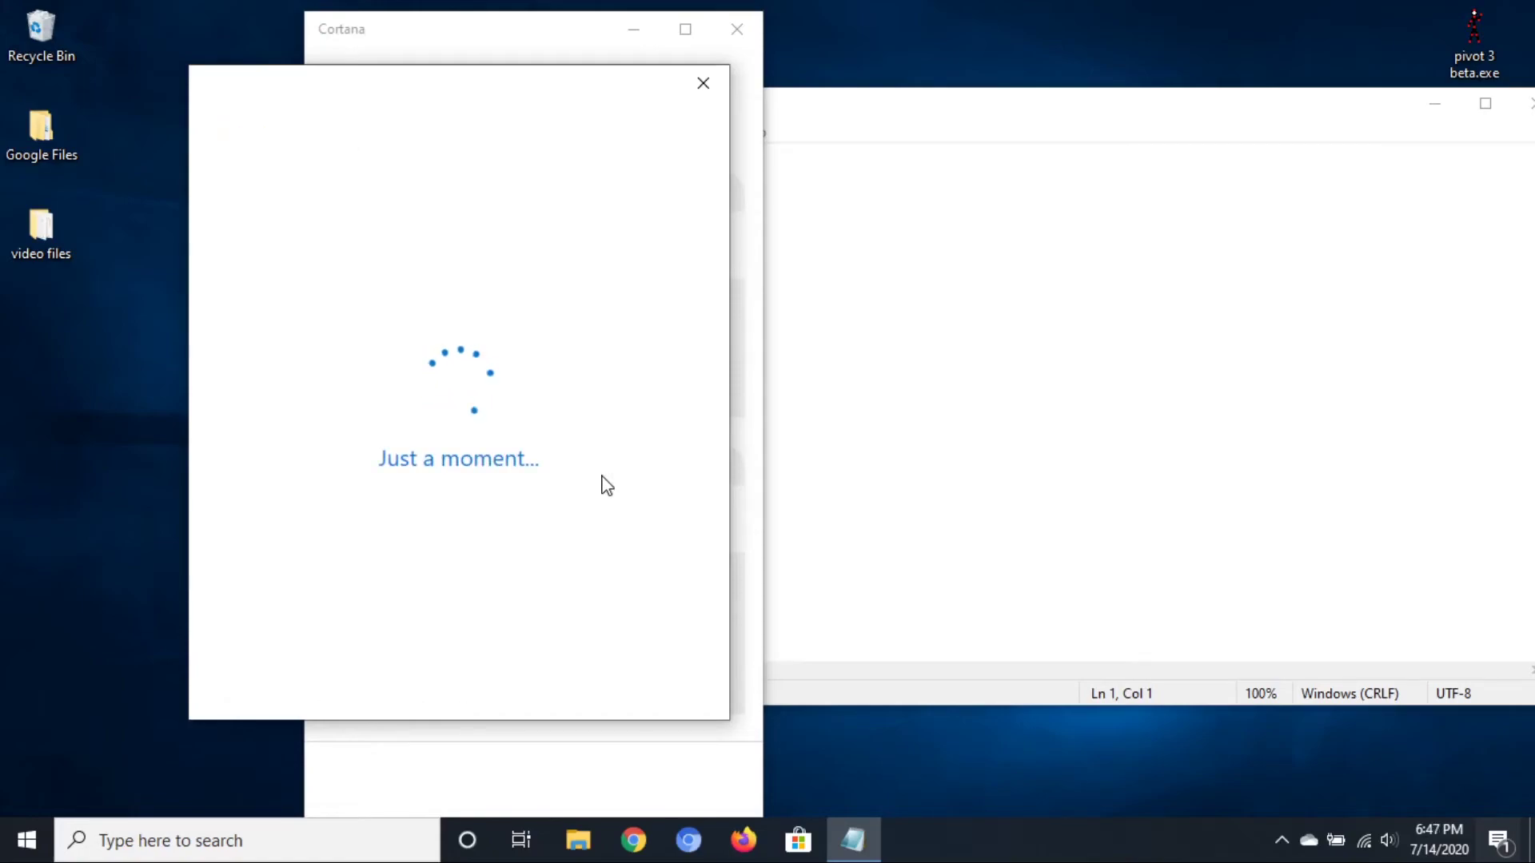
left_click_drag(539, 44, 318, 32)
left_click(774, 199)
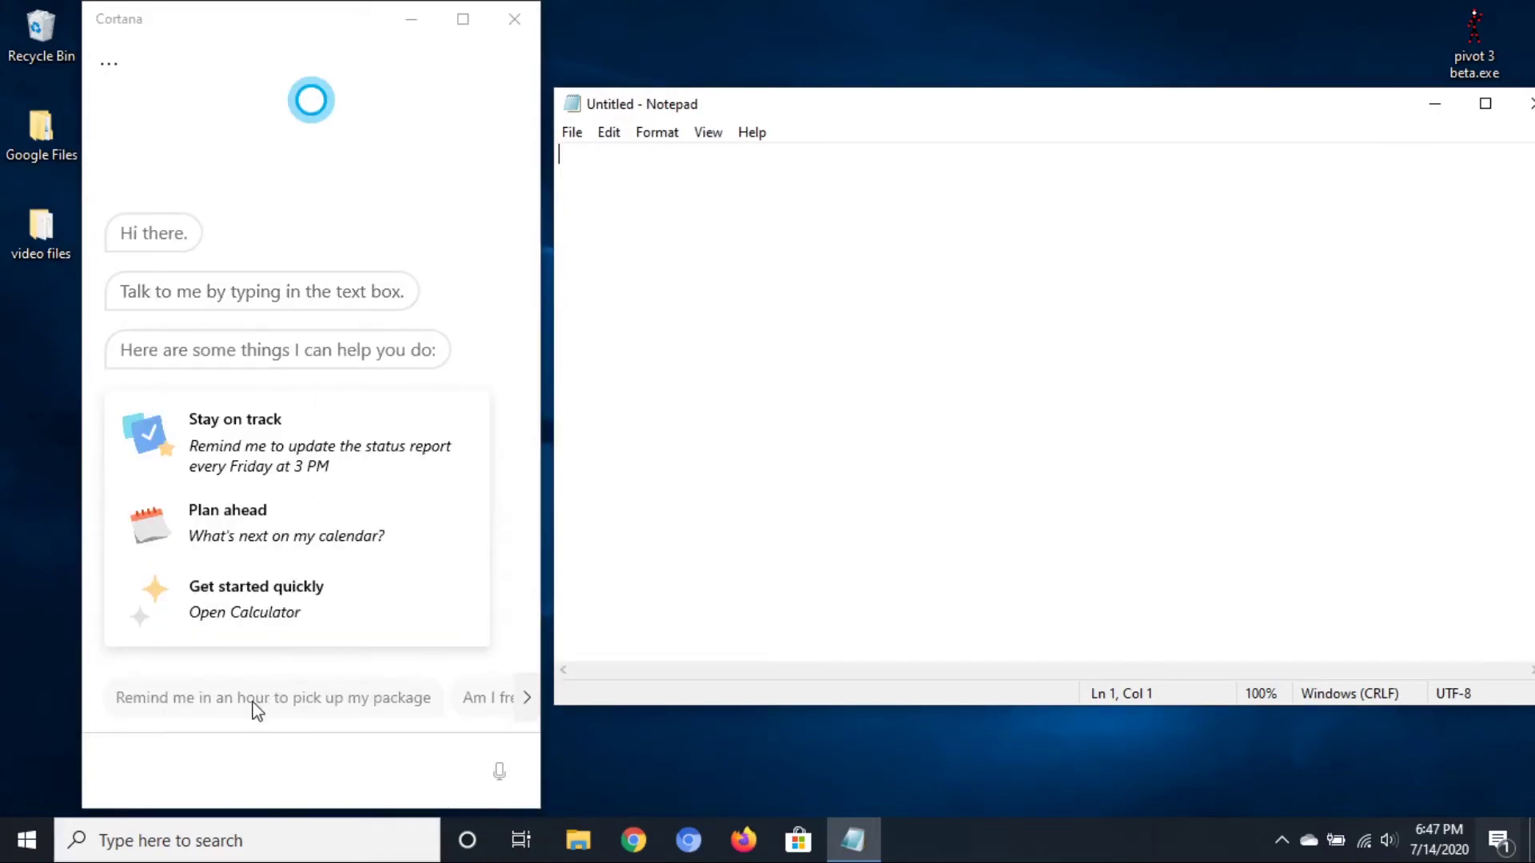
type("They are")
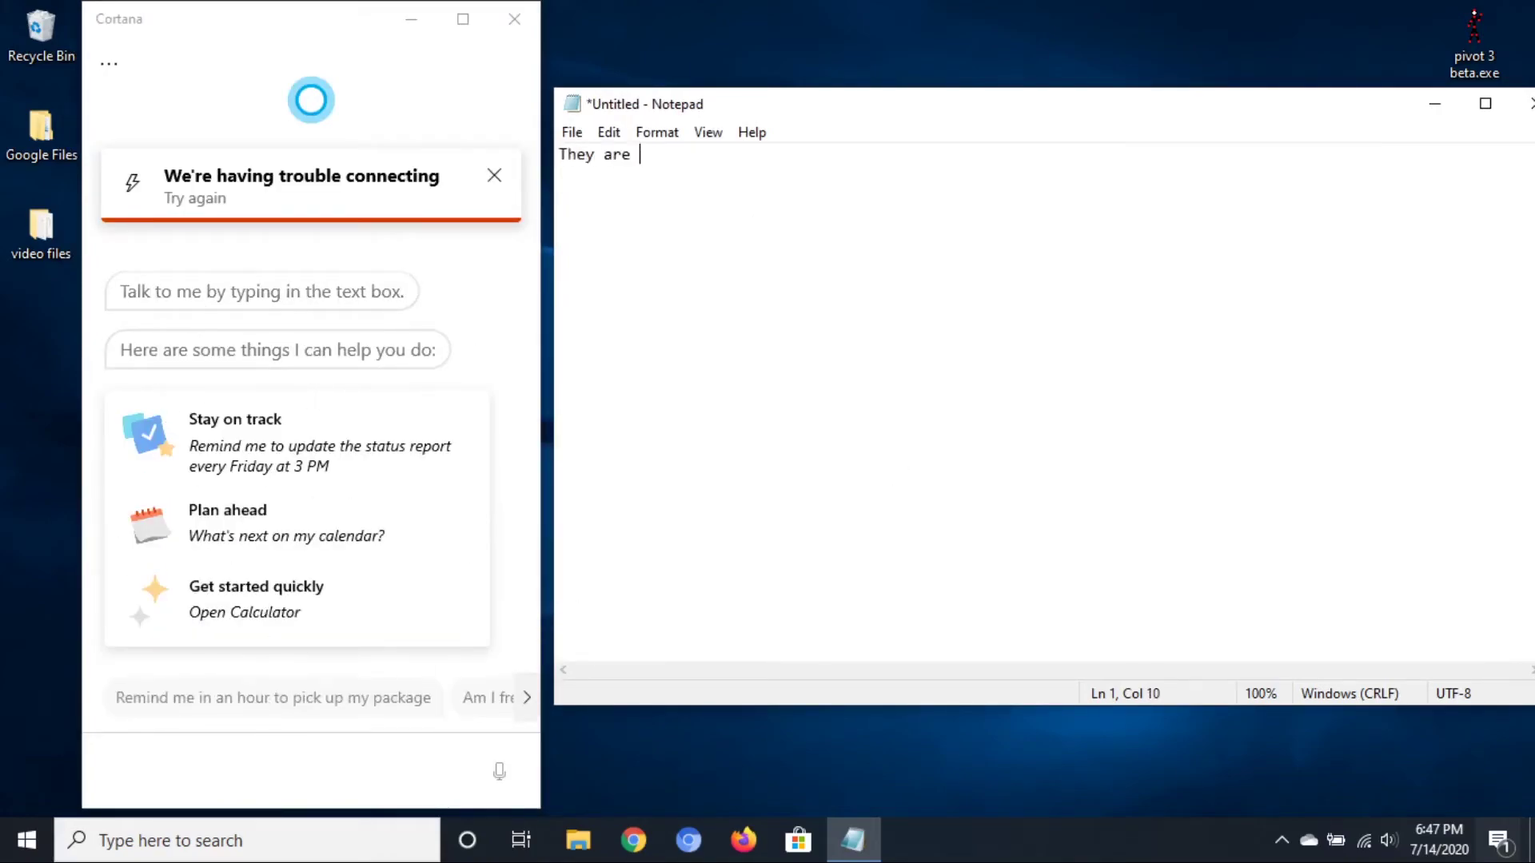
key("BackSpace")
key("BackSpace")
key("BackSpace")
key("BackSpace")
key("BackSpace")
key("BackSpace")
key("BackSpace")
key("BackSpace")
key("BackSpace")
type("the")
key("BackSpace")
key("BackSpace")
key("BackSpace")
type("this is Cortana BTW if you don't know")
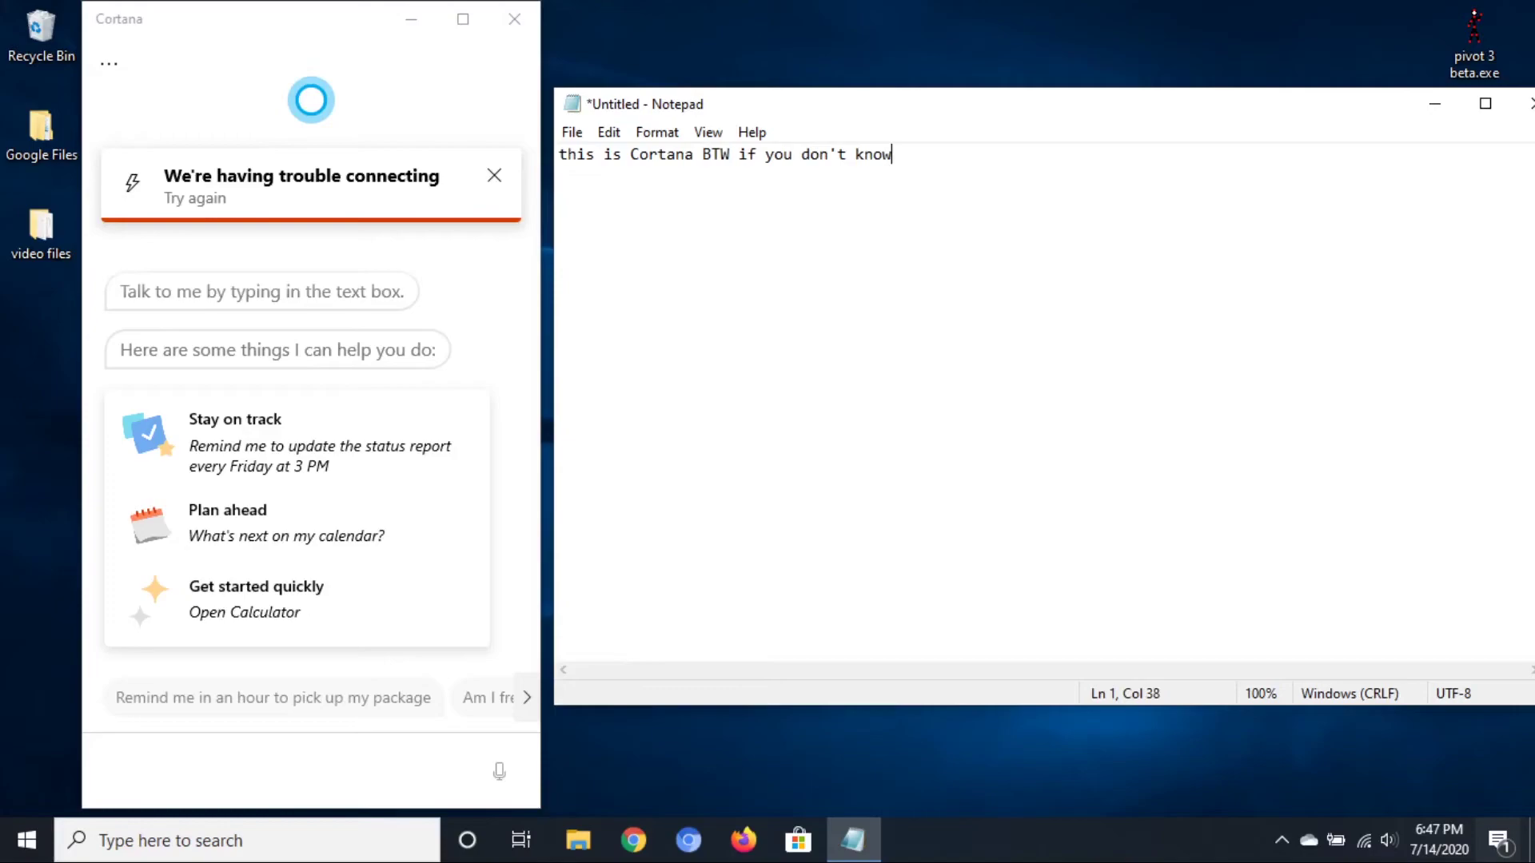
Narrate pointing viewers to another video about Cortana, then clear the note
key("ctrl+a")
key("BackSpace")
type("if you wan")
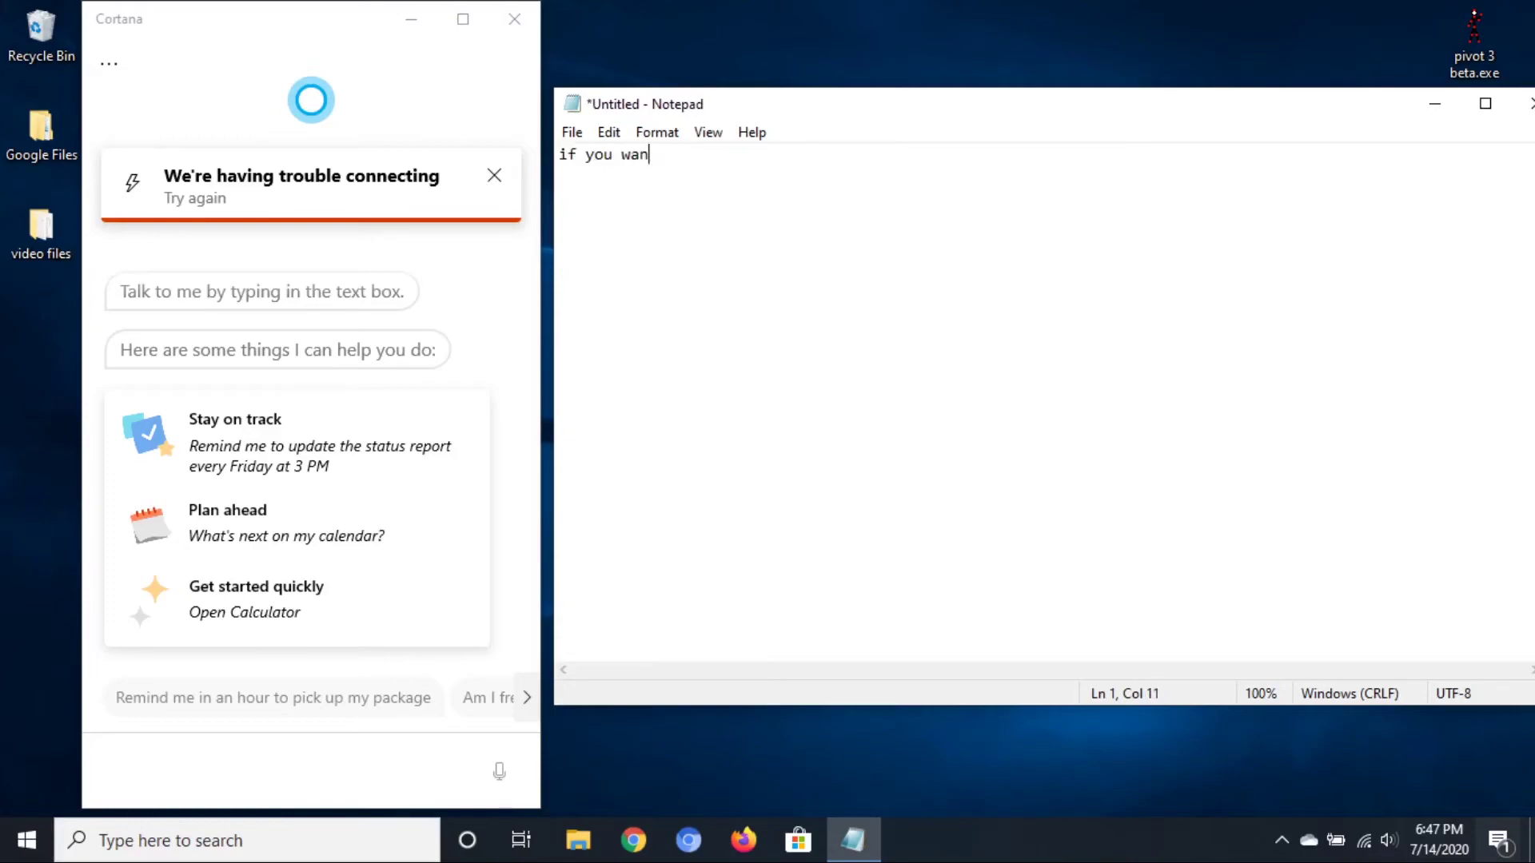
type("t to know more about it")
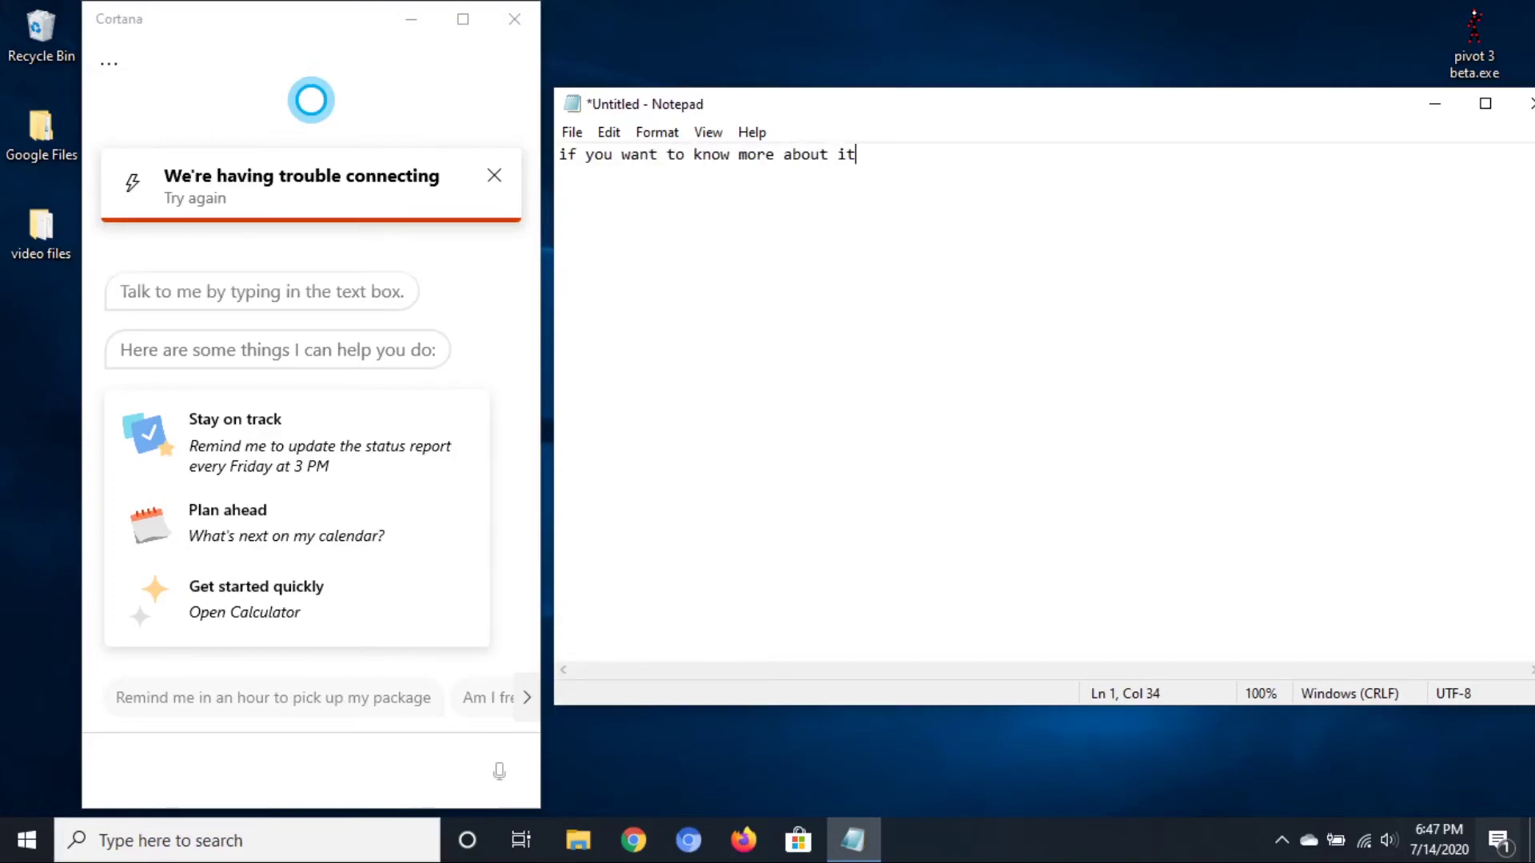
key("ctrl+a")
type("watch")
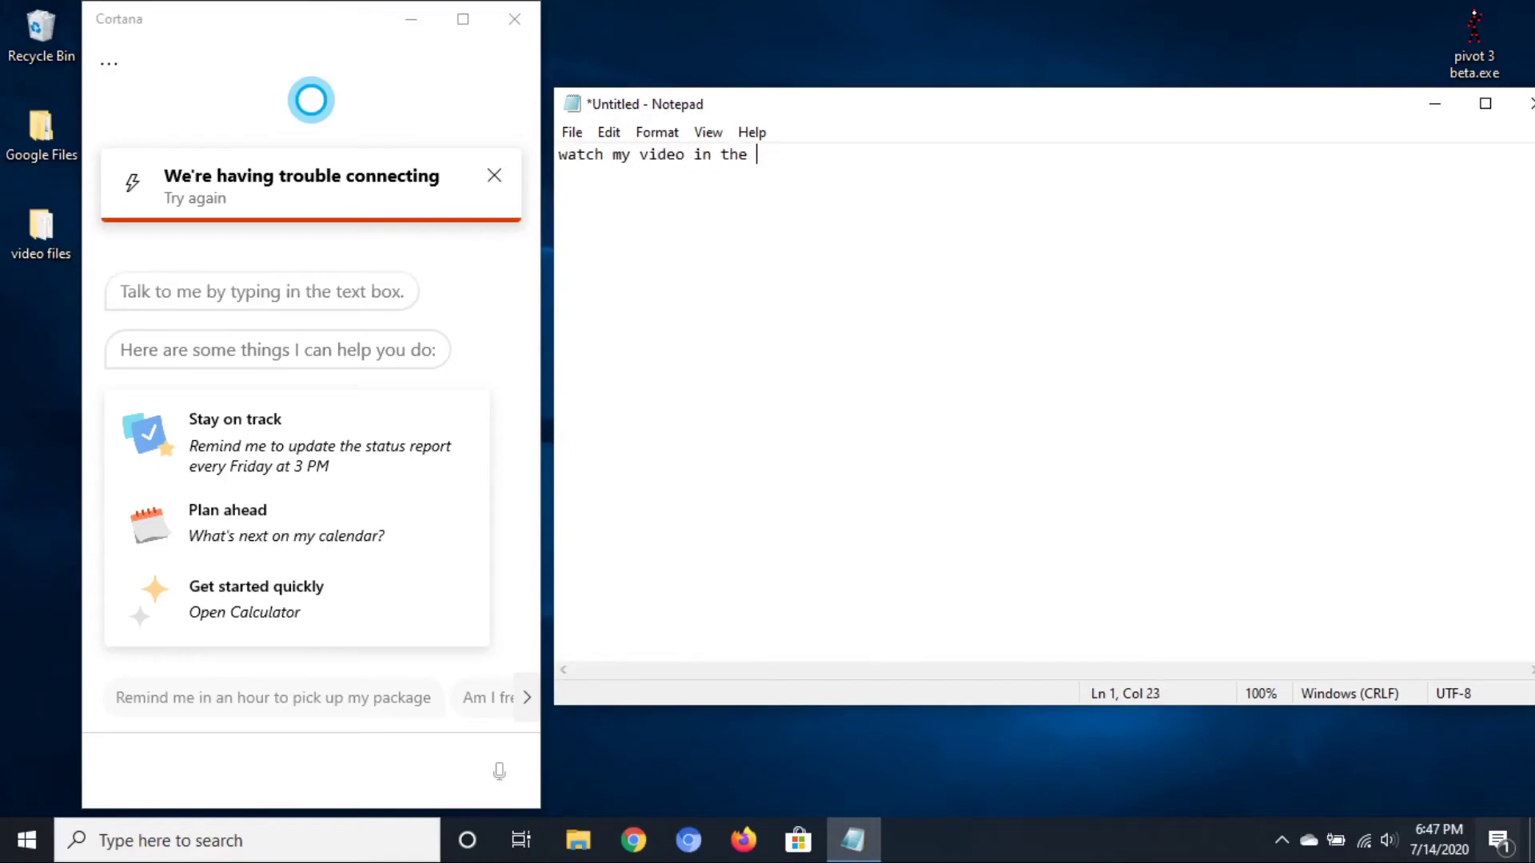
type(" my video in the I-card in the top right scree")
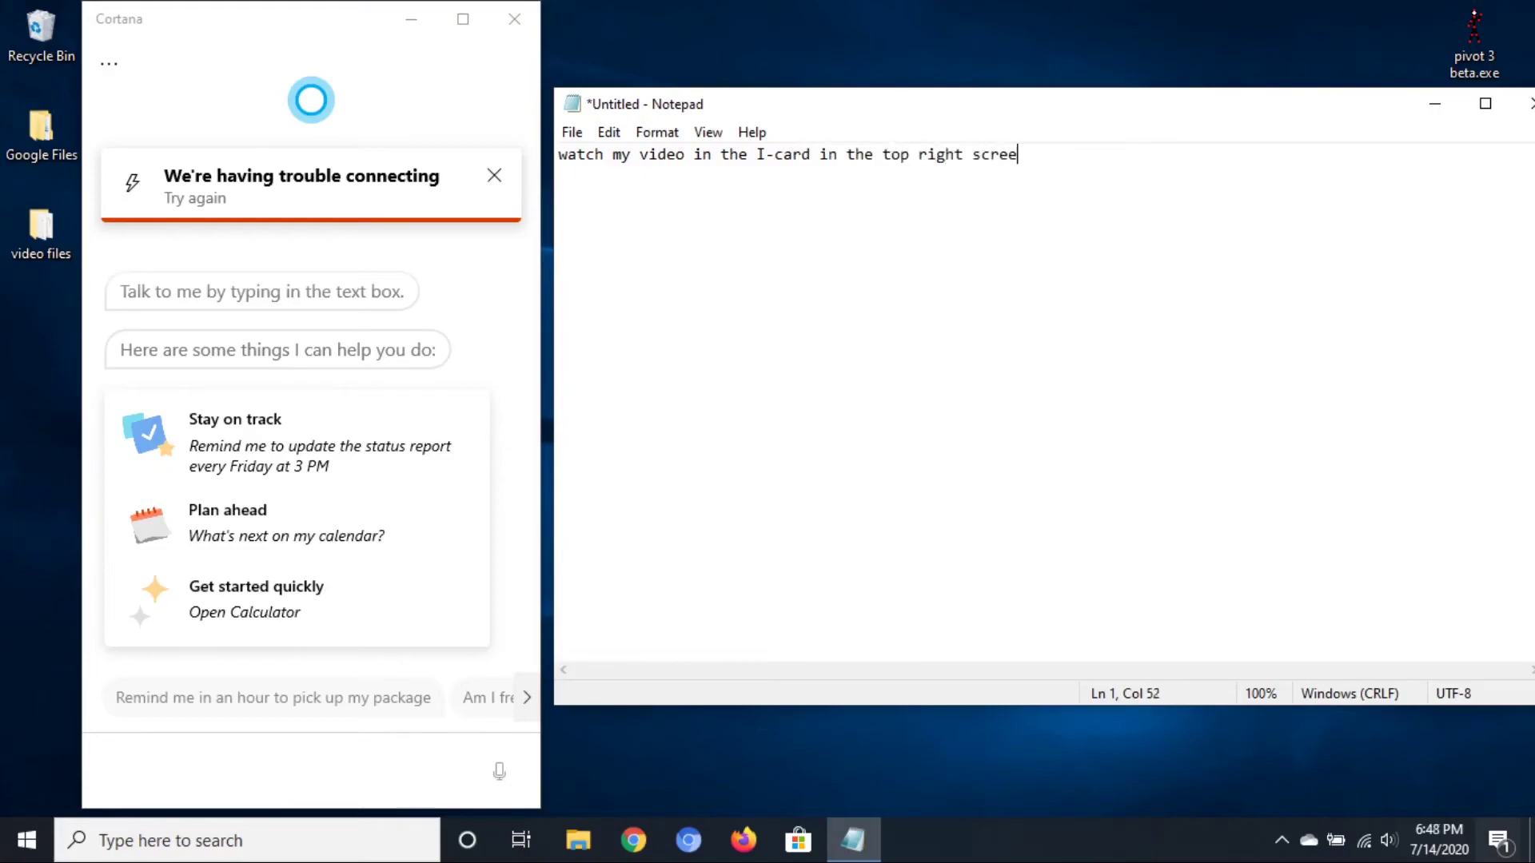
key("ctrl+a")
key("BackSpace")
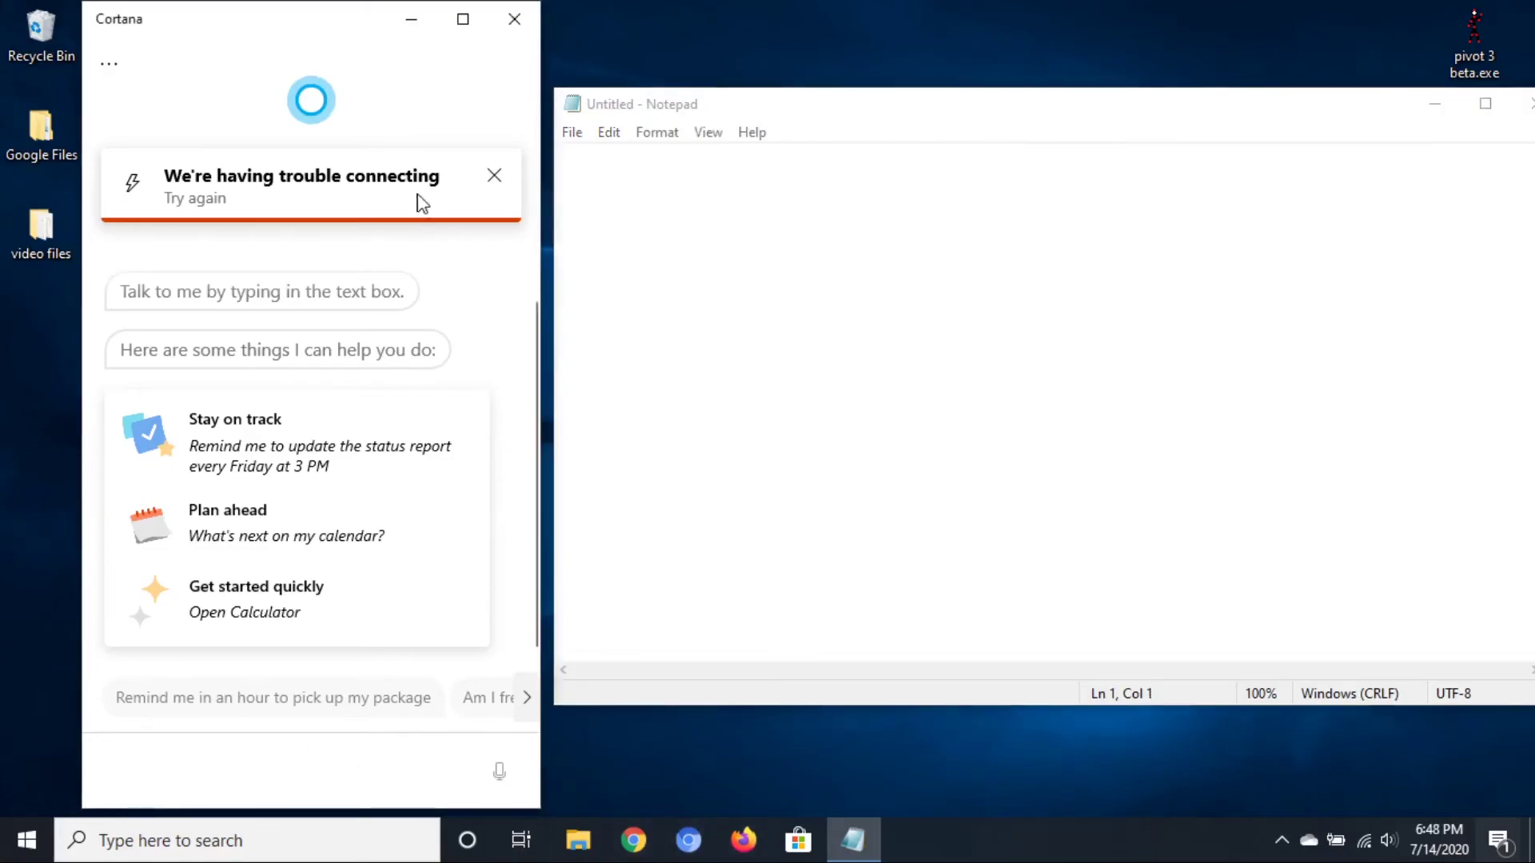
Dismiss the trouble-connecting banner, narrate restarting the connection, and leave the note empty
left_click(495, 177)
left_click(1103, 546)
type("l")
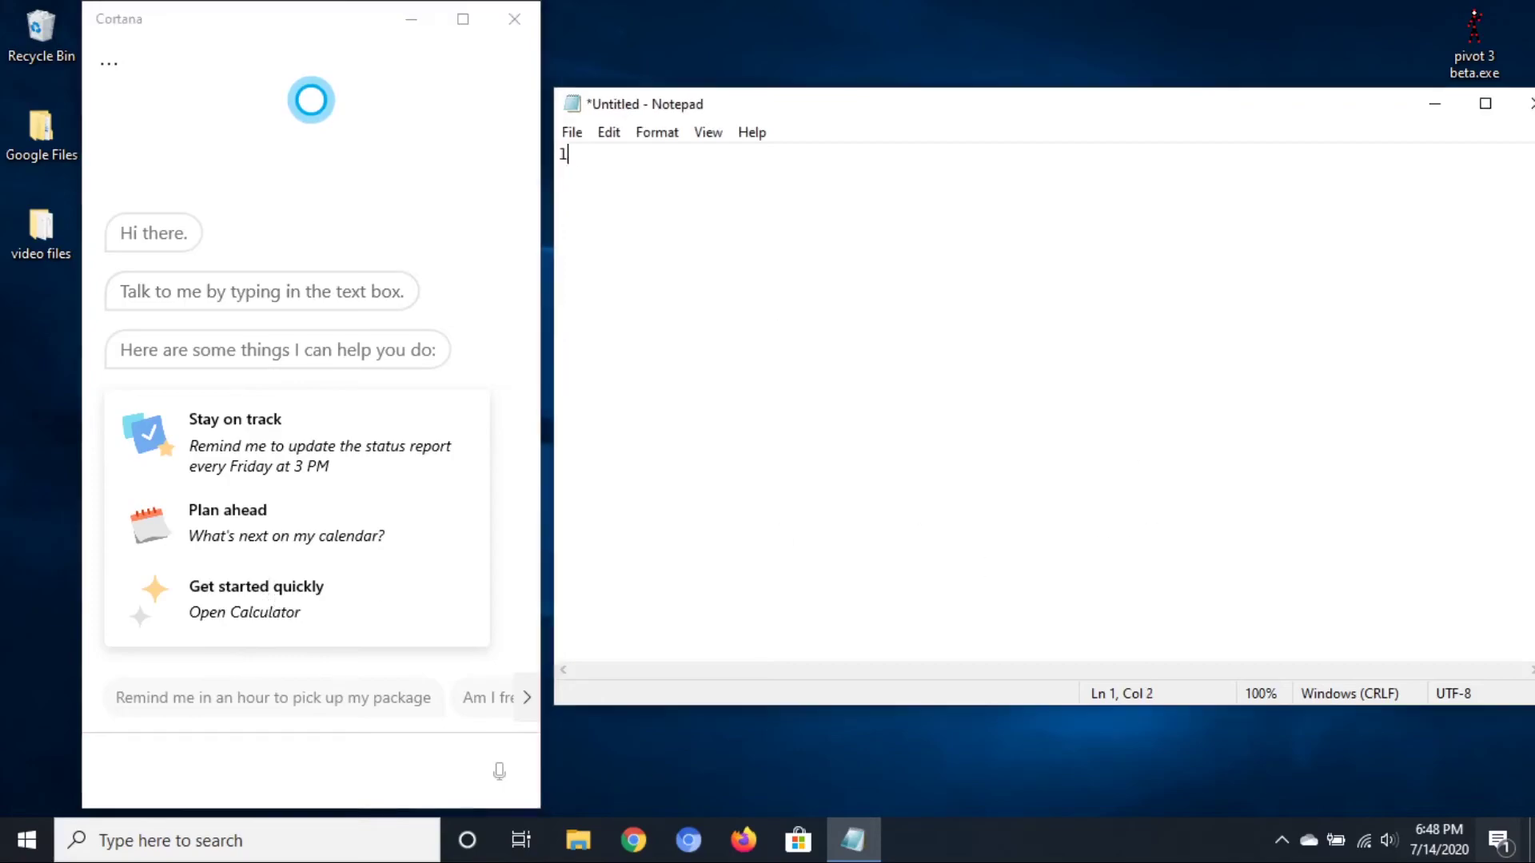
type("et me restartemy connectino")
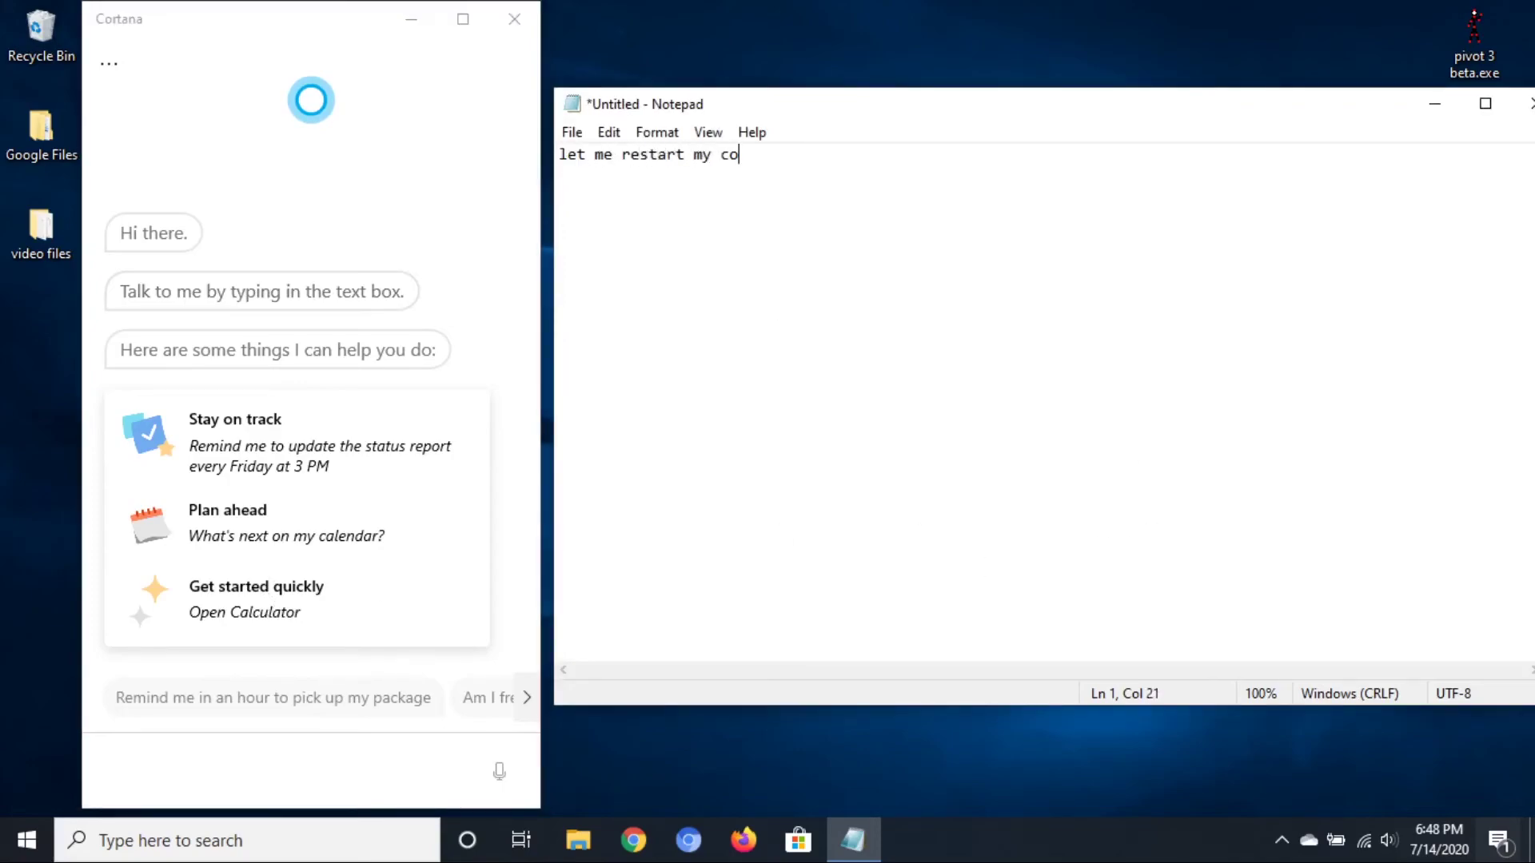
key("BackSpace")
key("BackSpace")
key("BackSpace")
type("ion")
key("ctrl+a")
key("BackSpace")
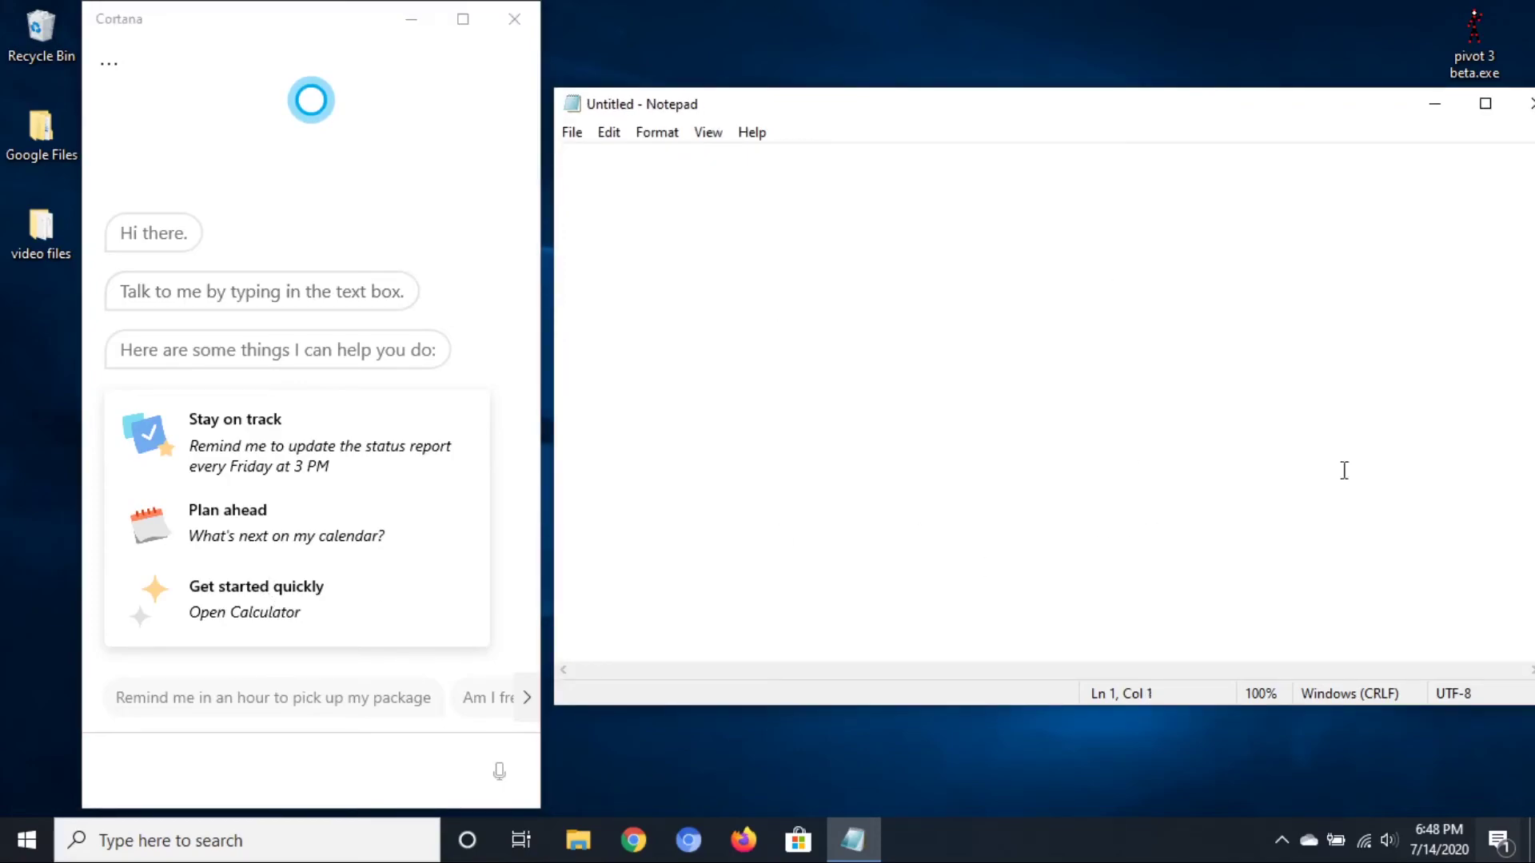
type("there it is")
key("ctrl+a")
key("BackSpace")
Narrate 'then if you want to sign out' and sign out of Cortana, confirming Yes
left_click(514, 19)
left_click(468, 839)
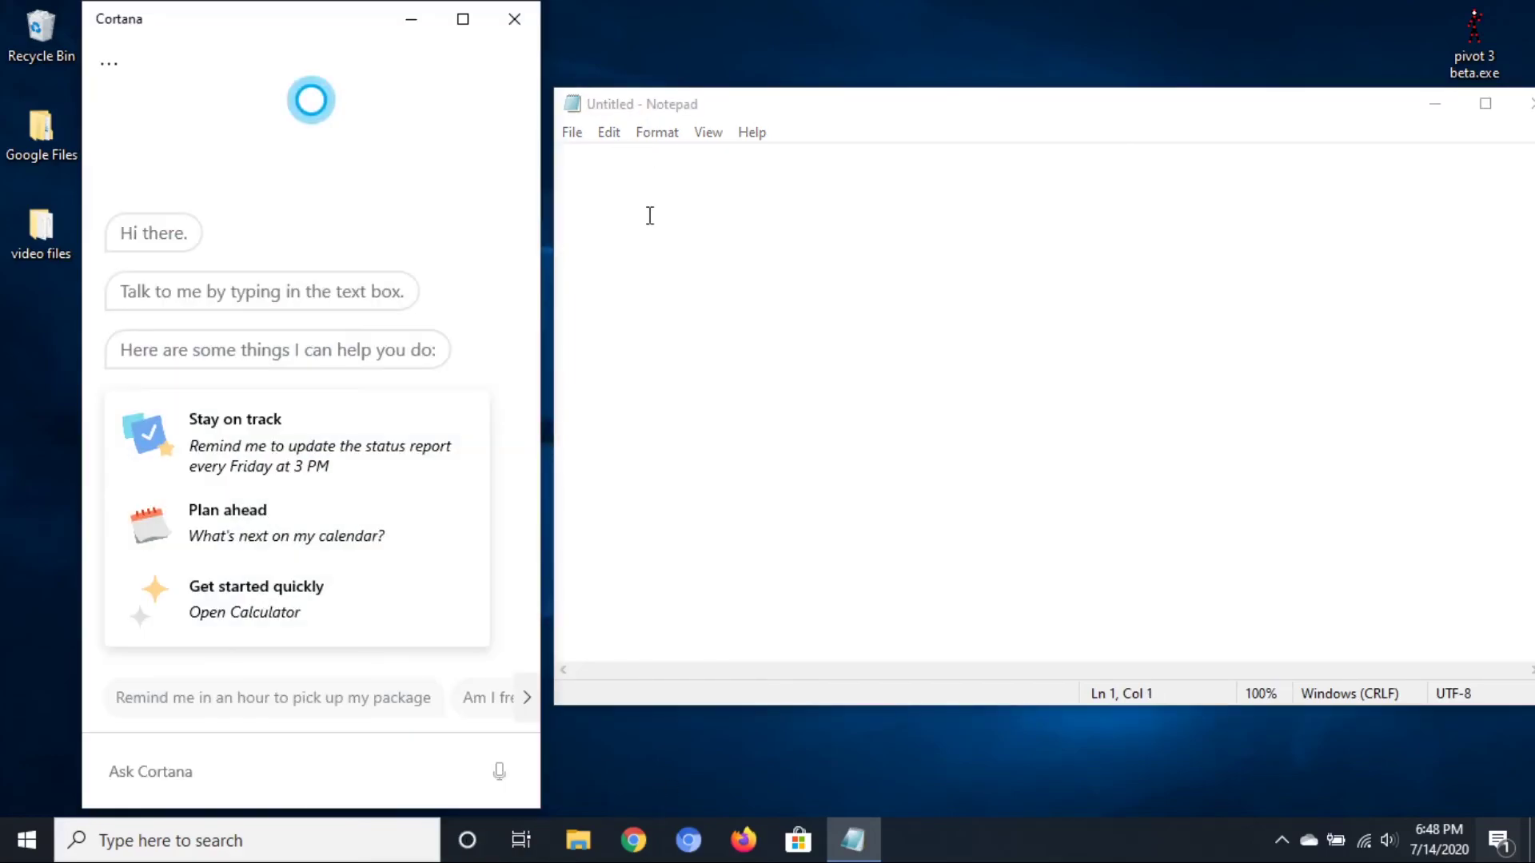
left_click(648, 215)
type("then if you want to sign out")
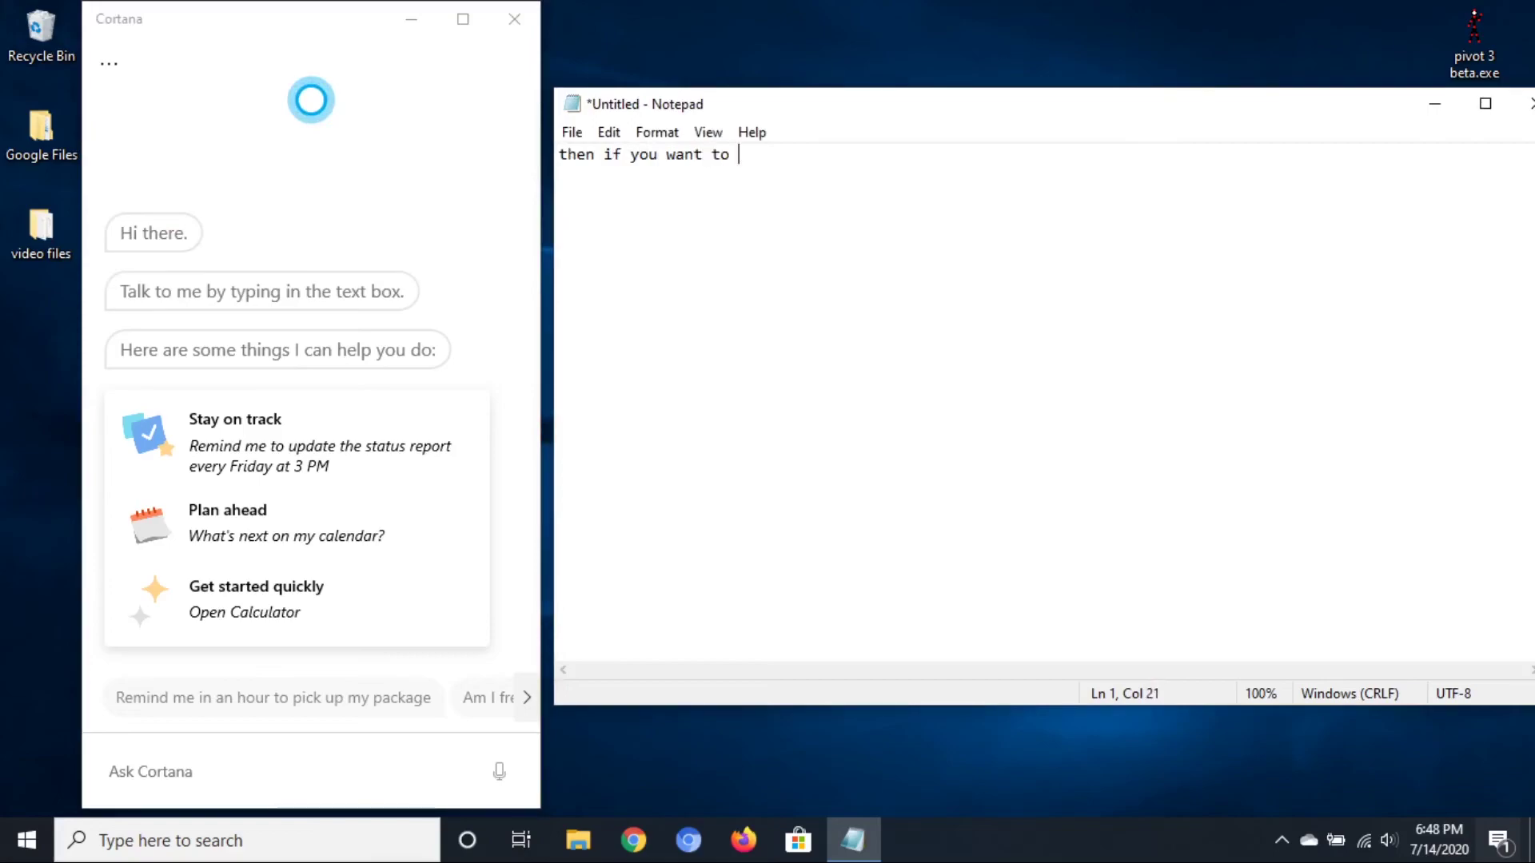
left_click(108, 64)
left_click(142, 110)
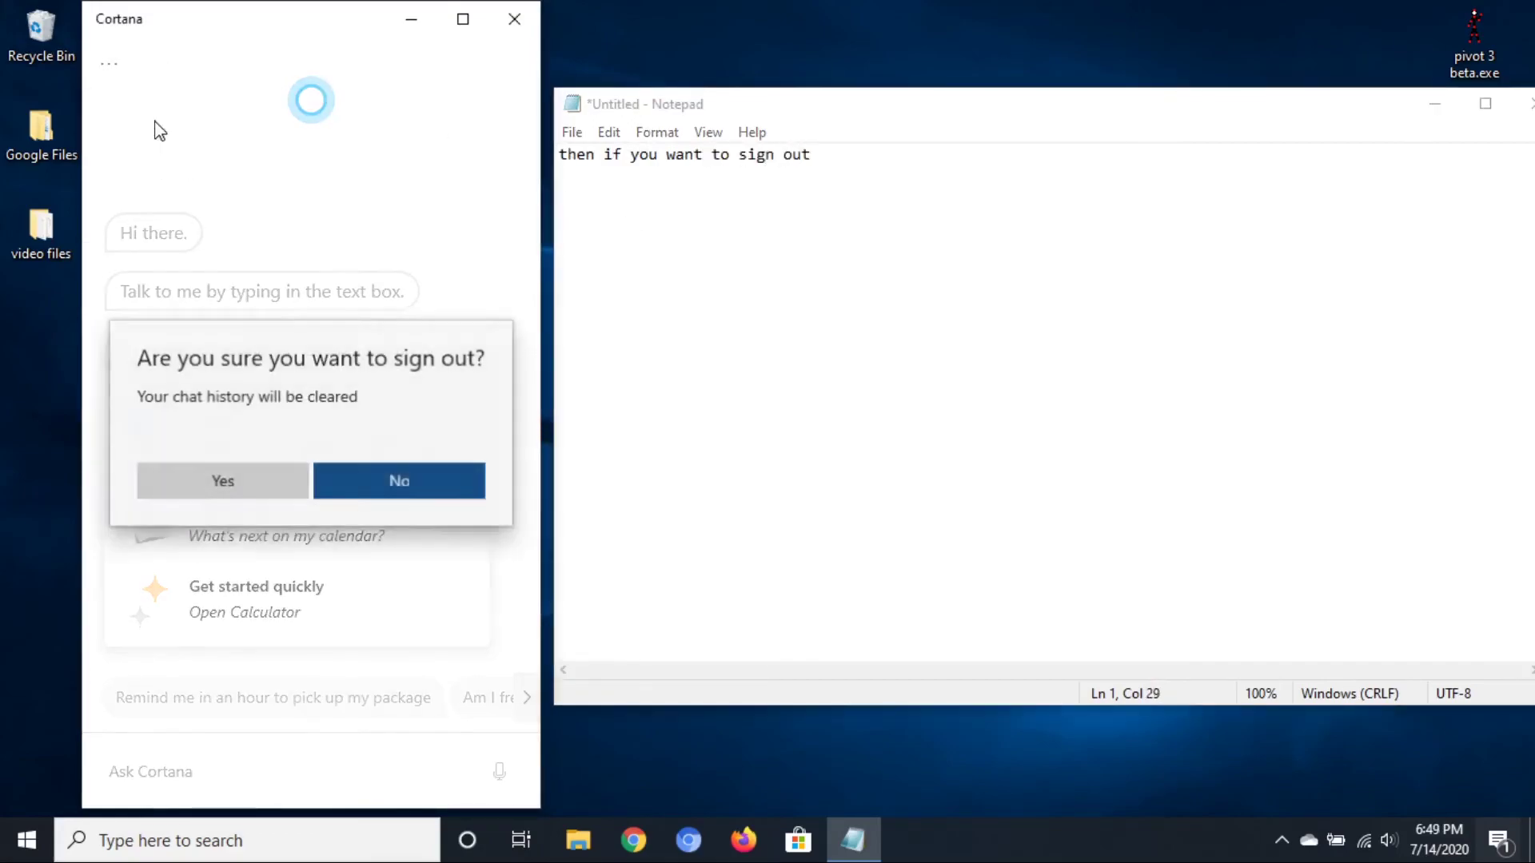
left_click(251, 486)
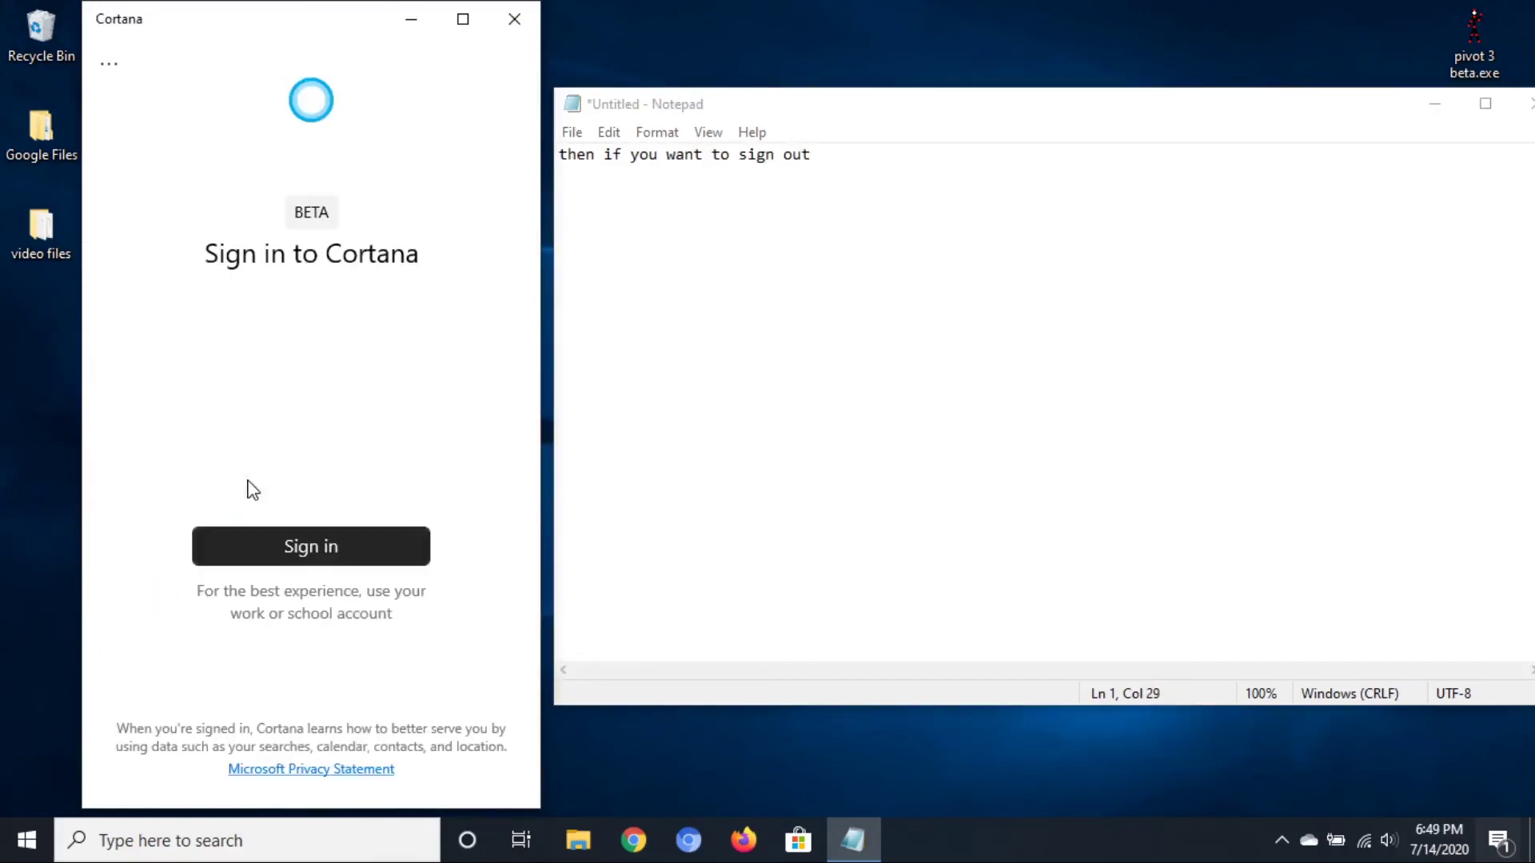
Sign back in with the new outlook.com account, then sign out again
left_click(360, 539)
left_click(251, 376)
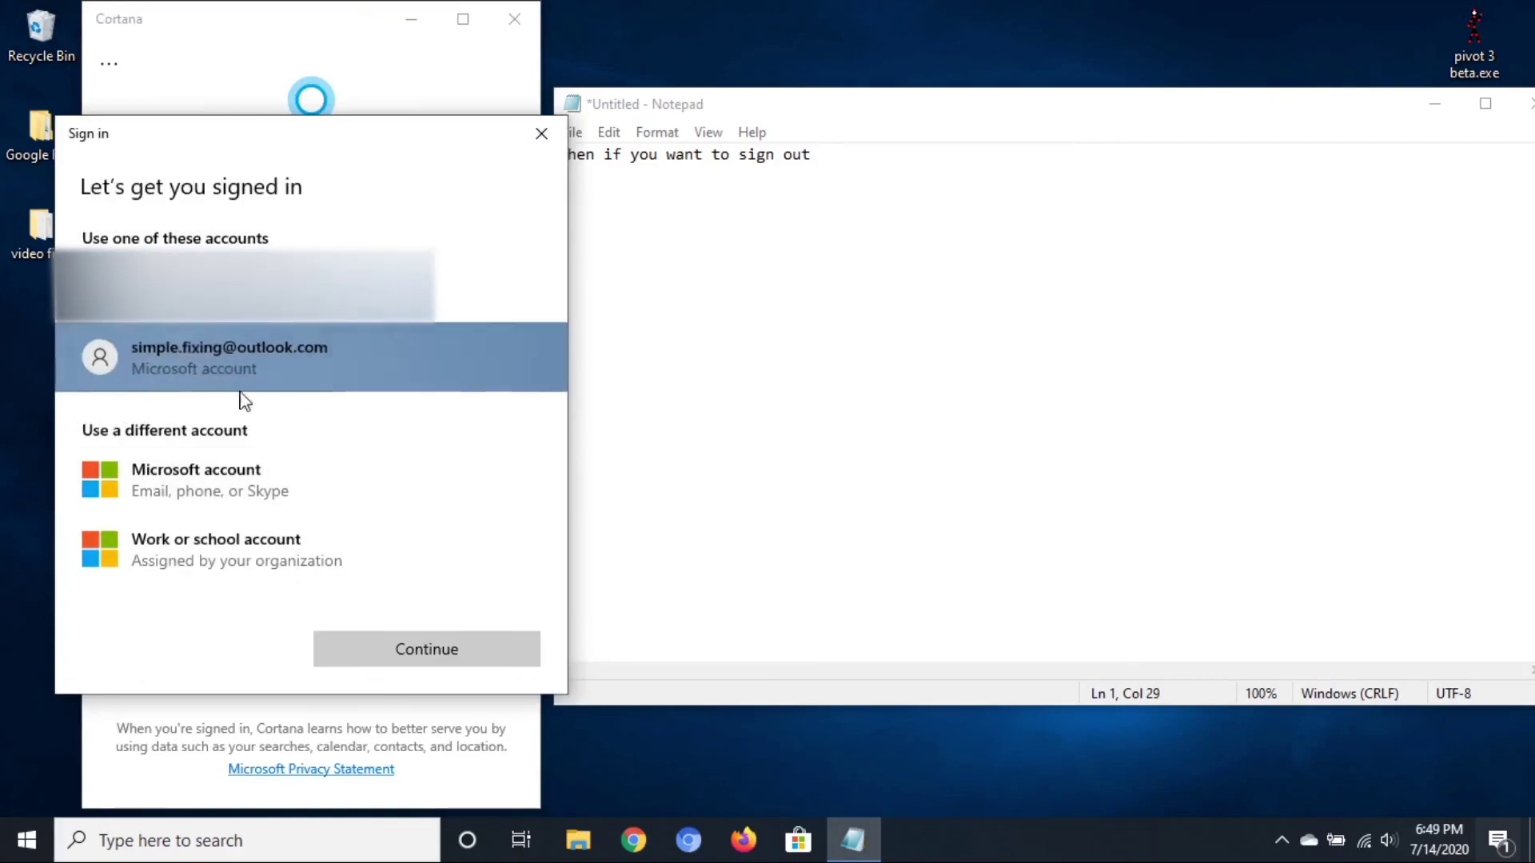
left_click(377, 652)
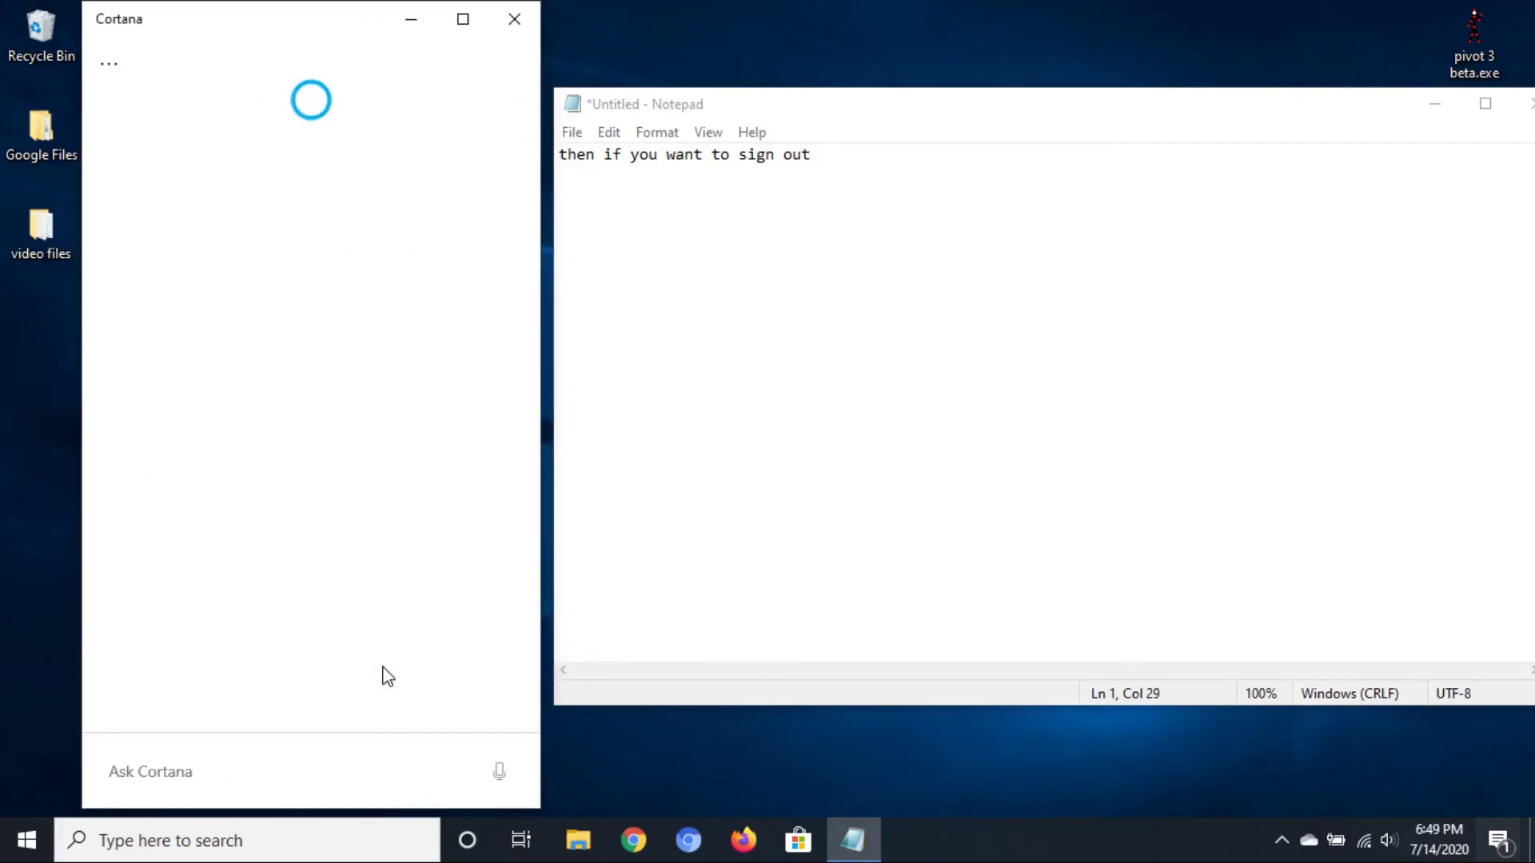
left_click(109, 63)
left_click(250, 240)
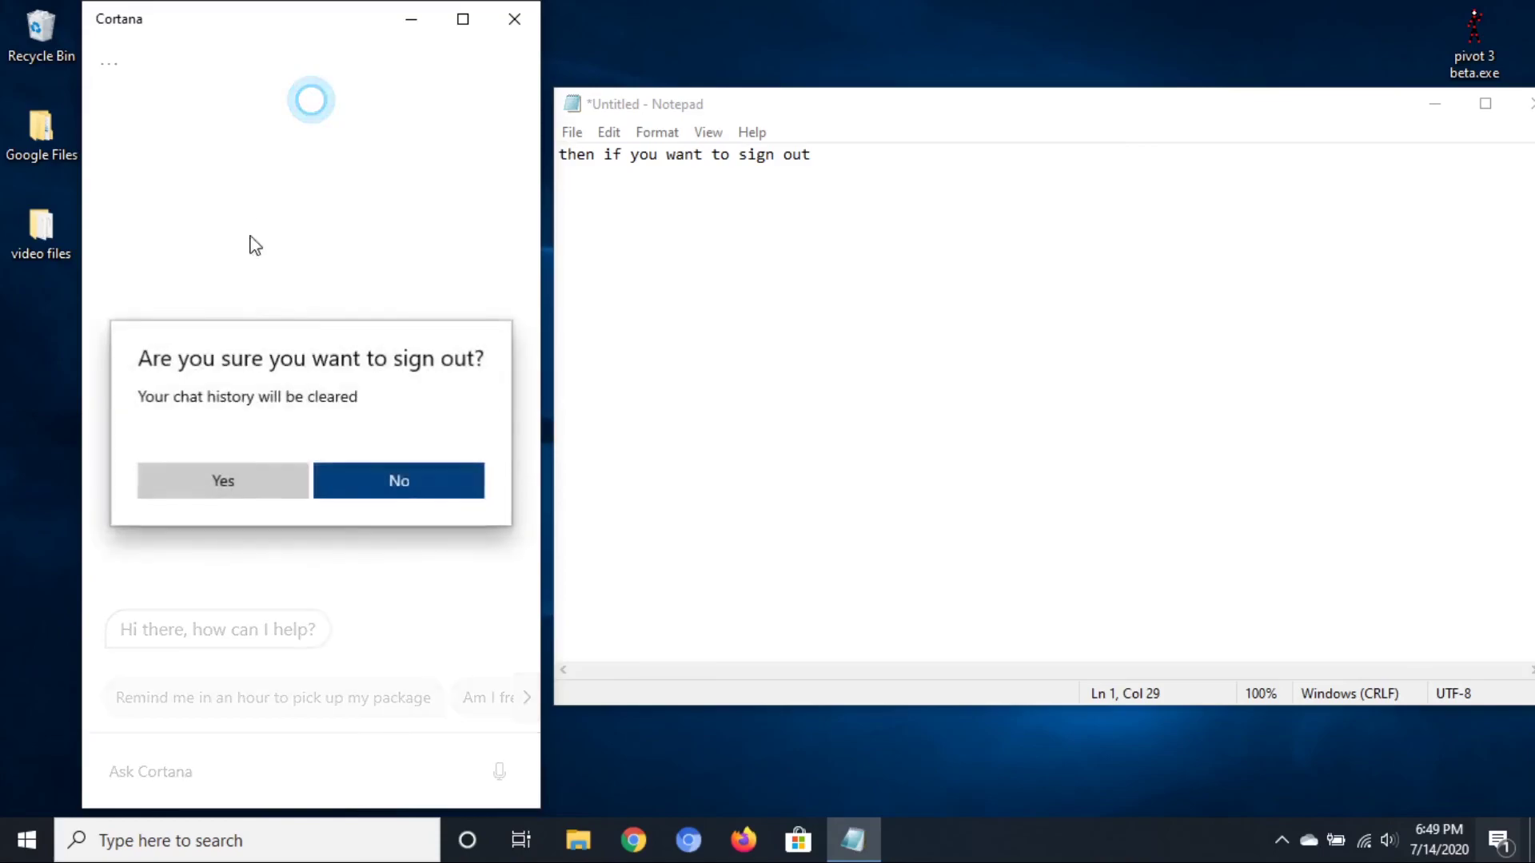
left_click(213, 484)
Close Cortana and end the note with 'there, thank you for watching this video', then 'bye'
left_click(514, 18)
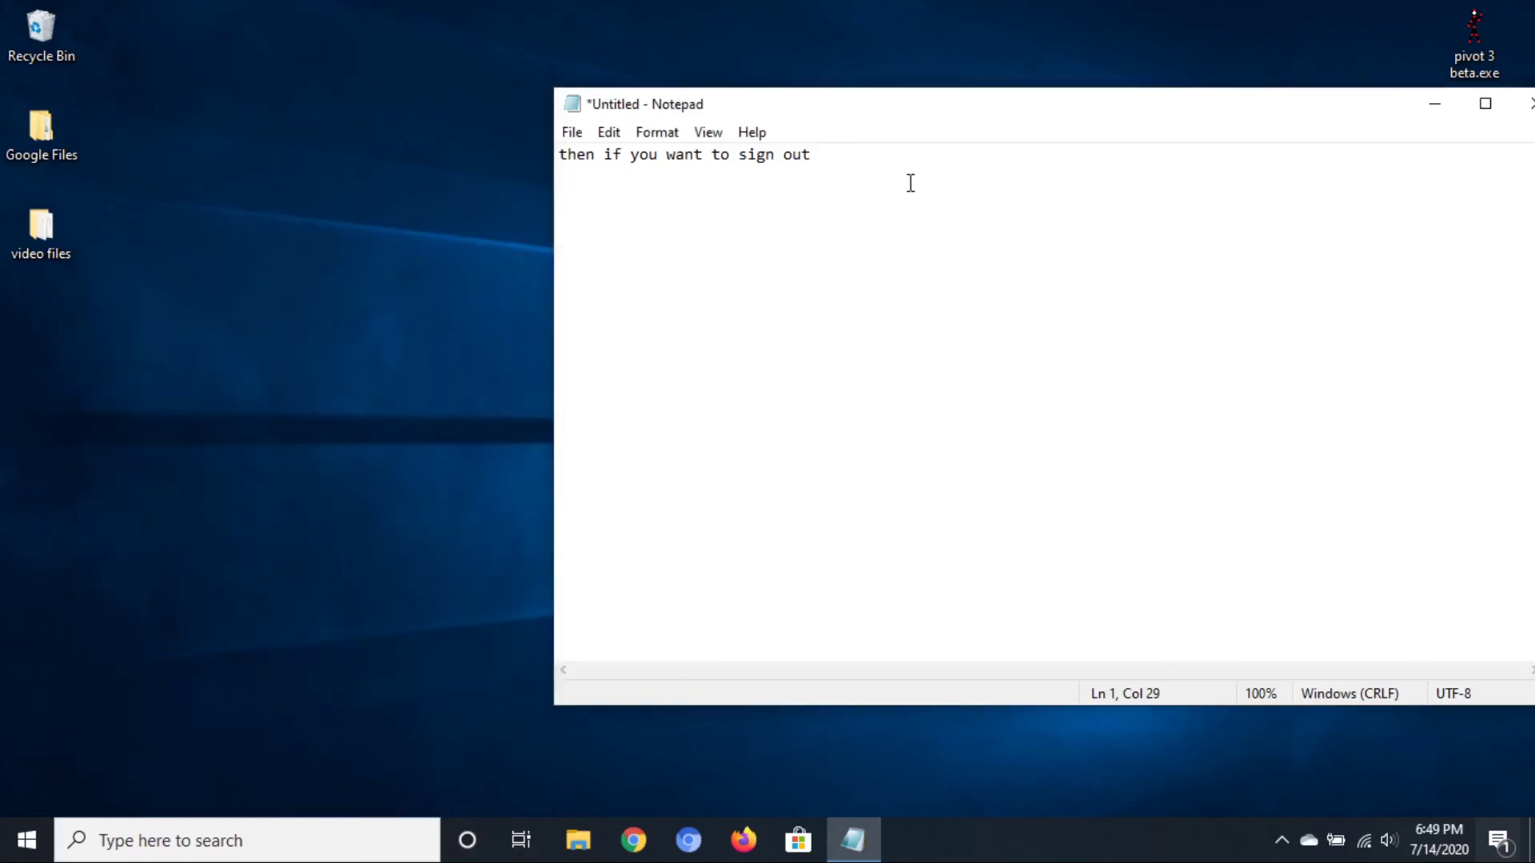
key("ctrl+a")
type("there, thank")
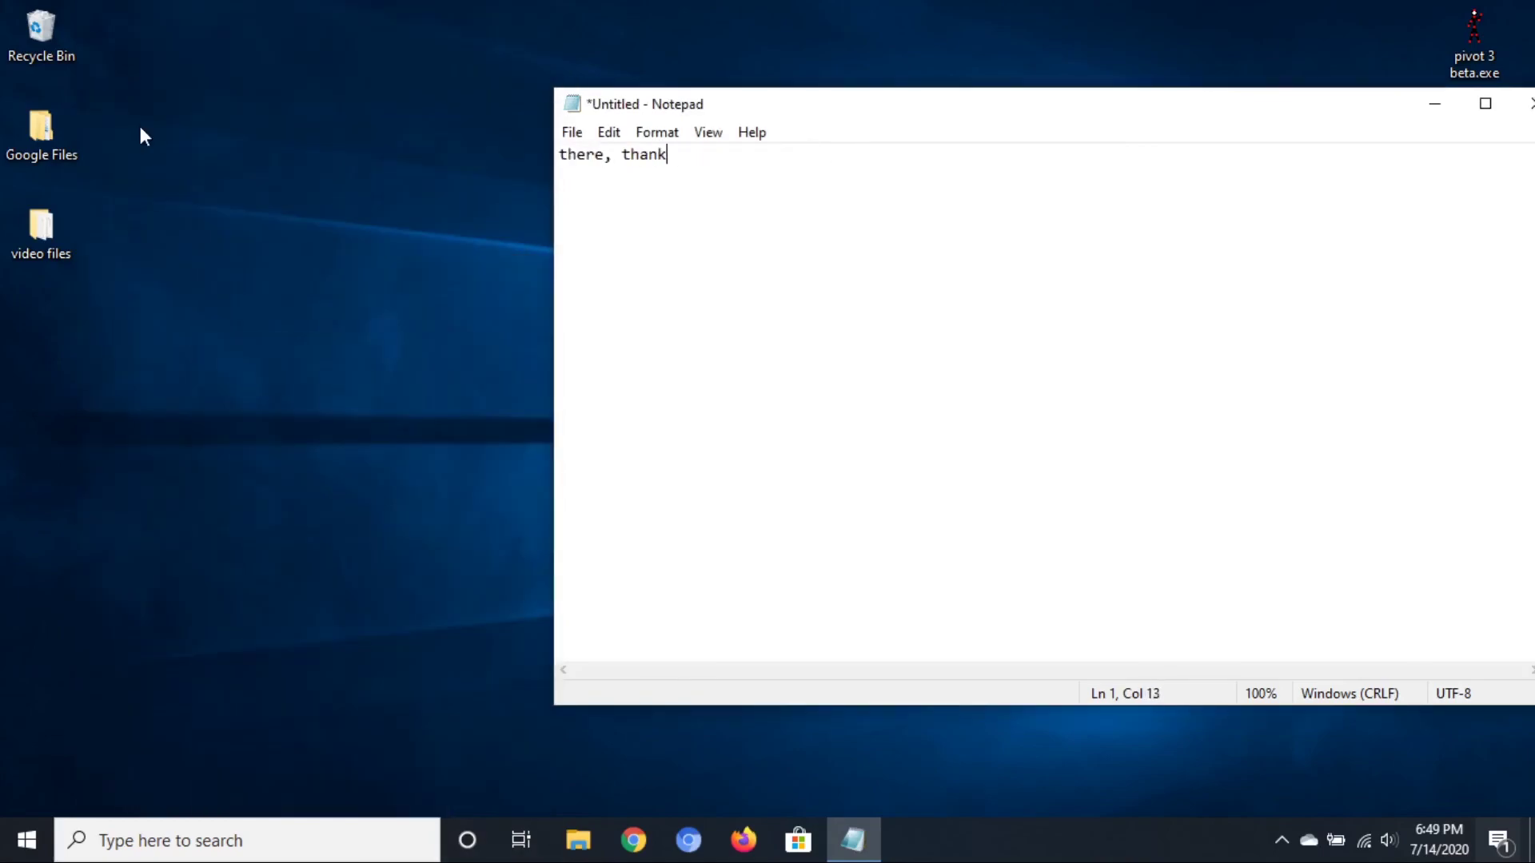
type(" you for watching this video")
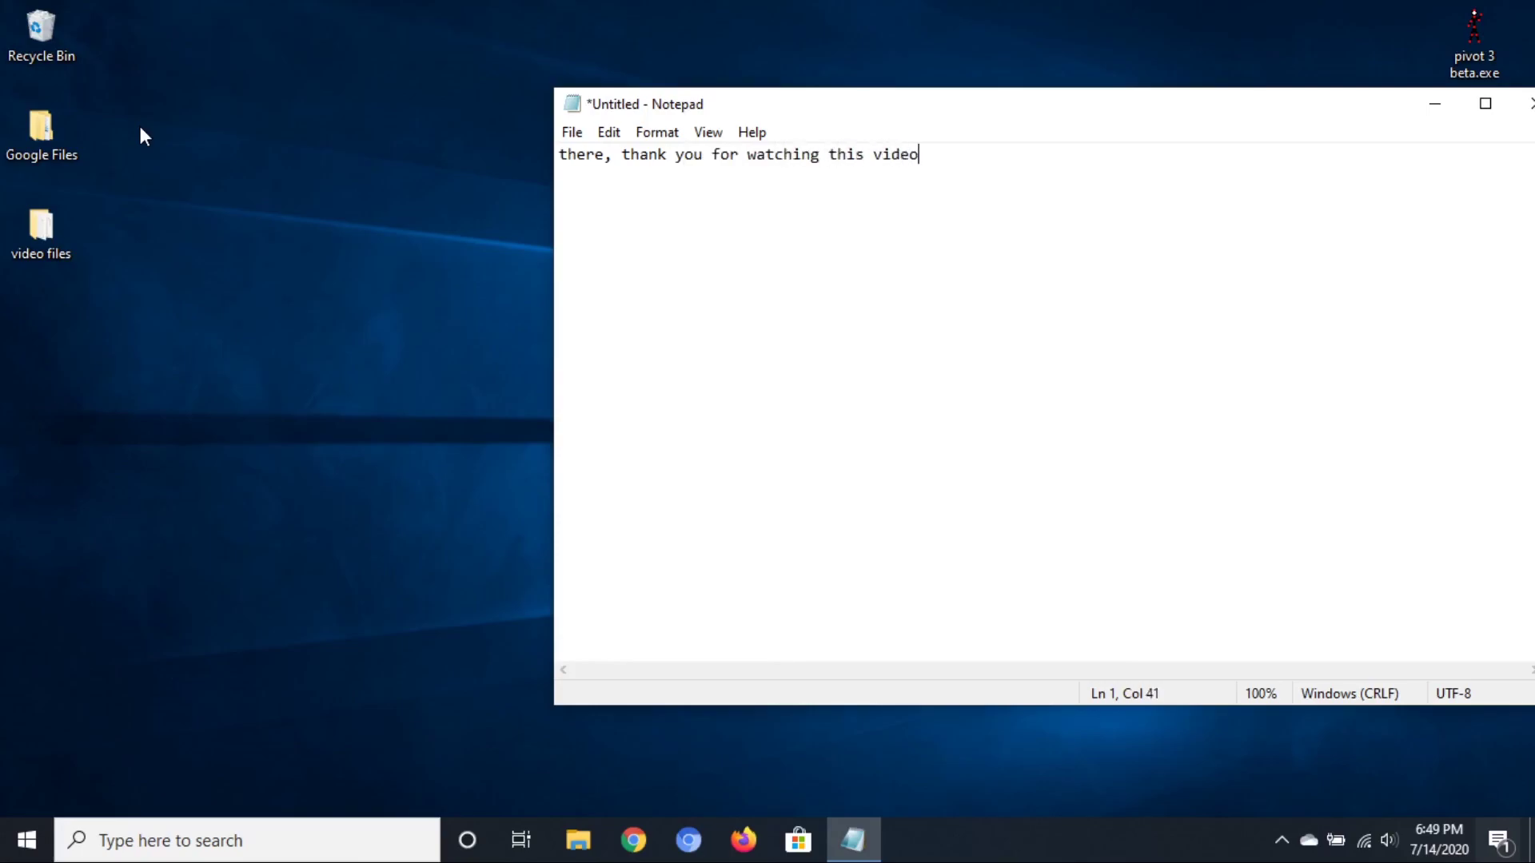
key("super")
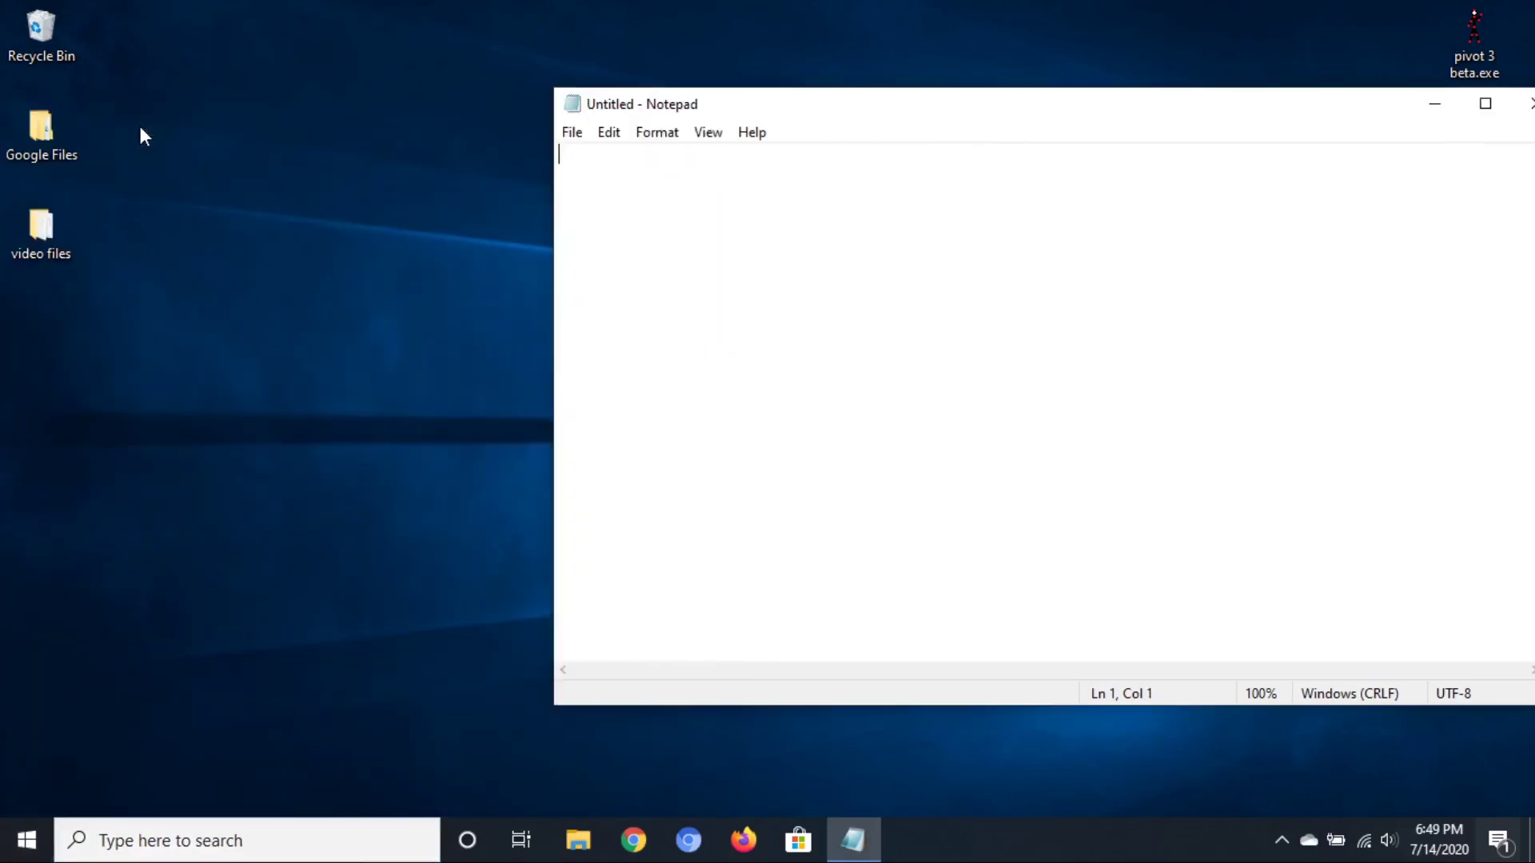
type("bye")
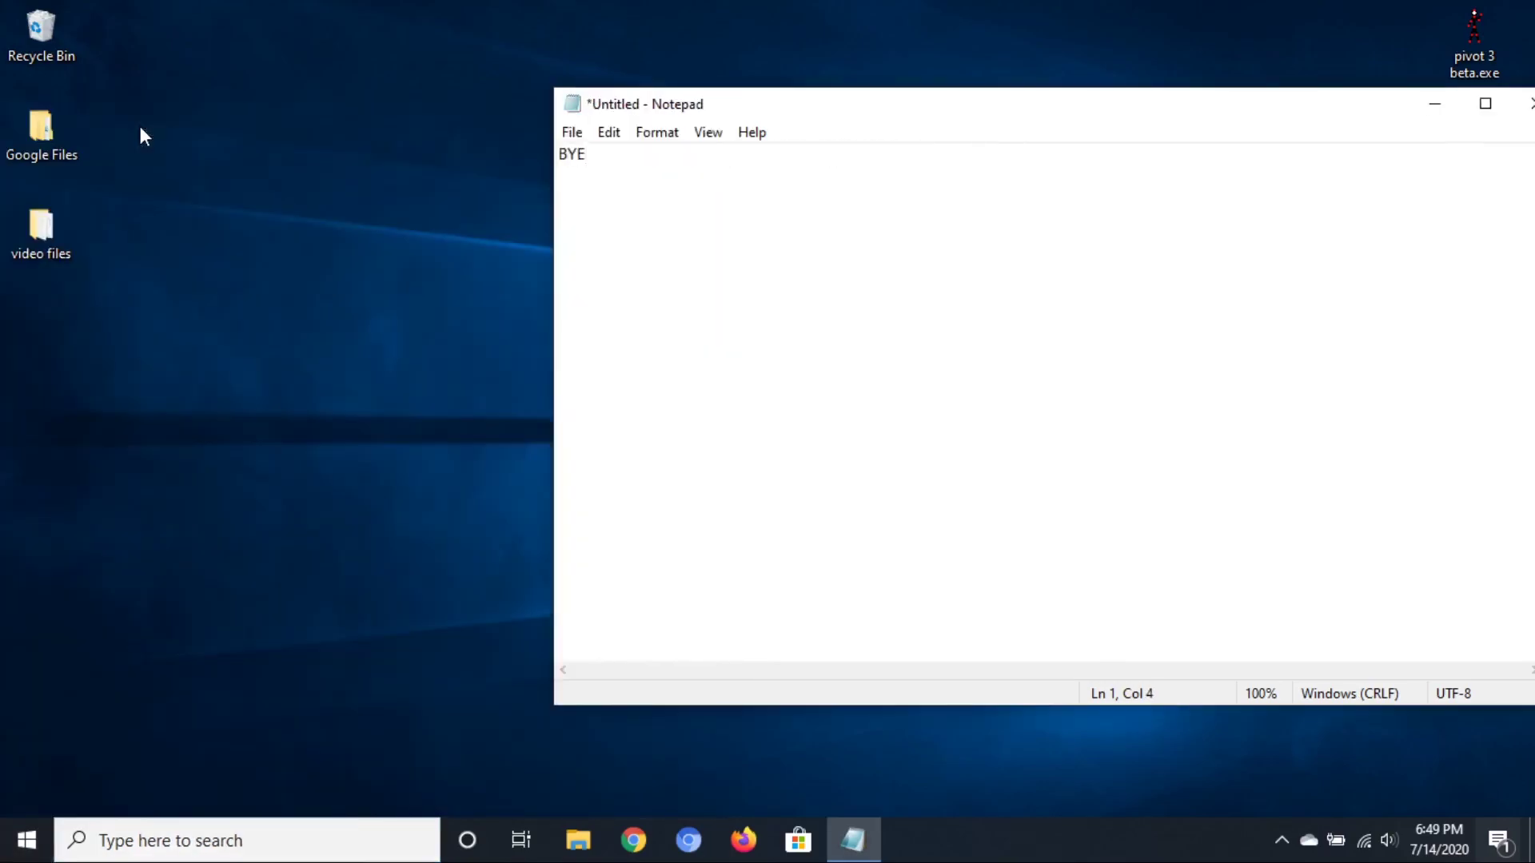